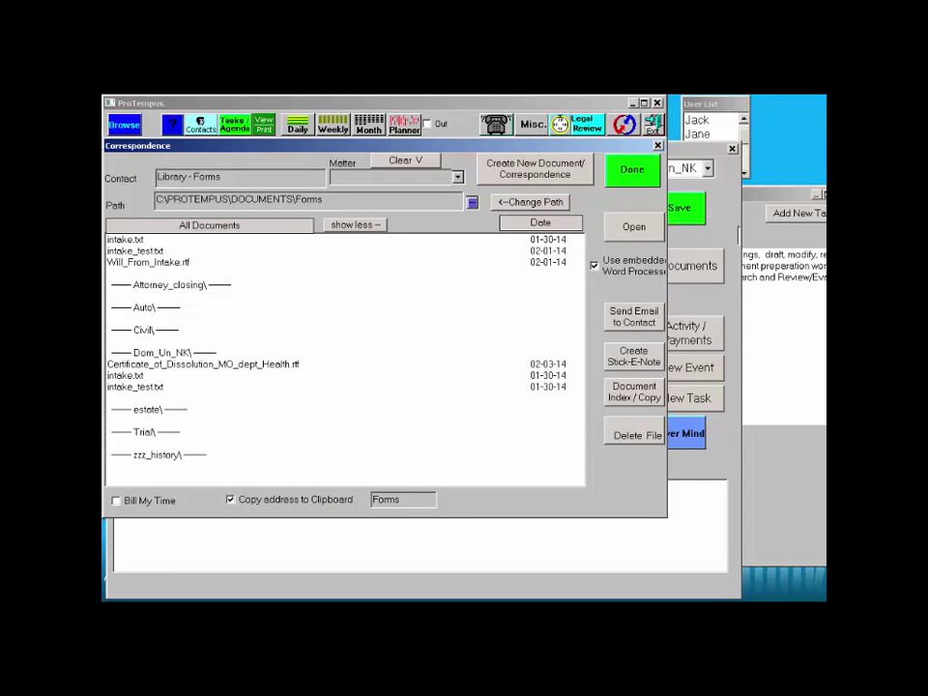
Open the general intake.txt from the Library - Forms documents, view its questionnaire, and close it
click(125, 240)
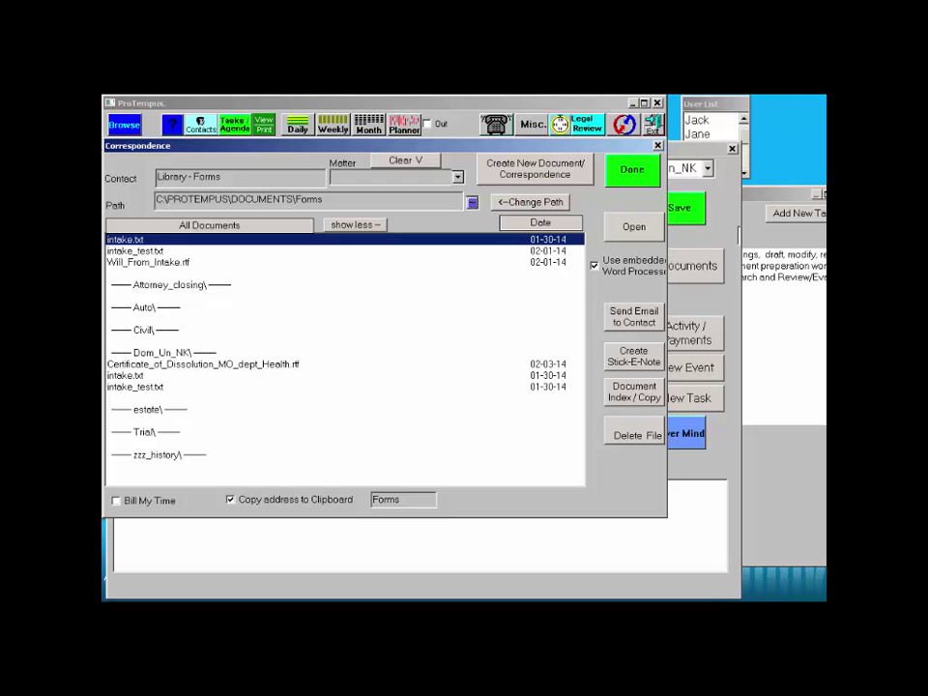
click(634, 227)
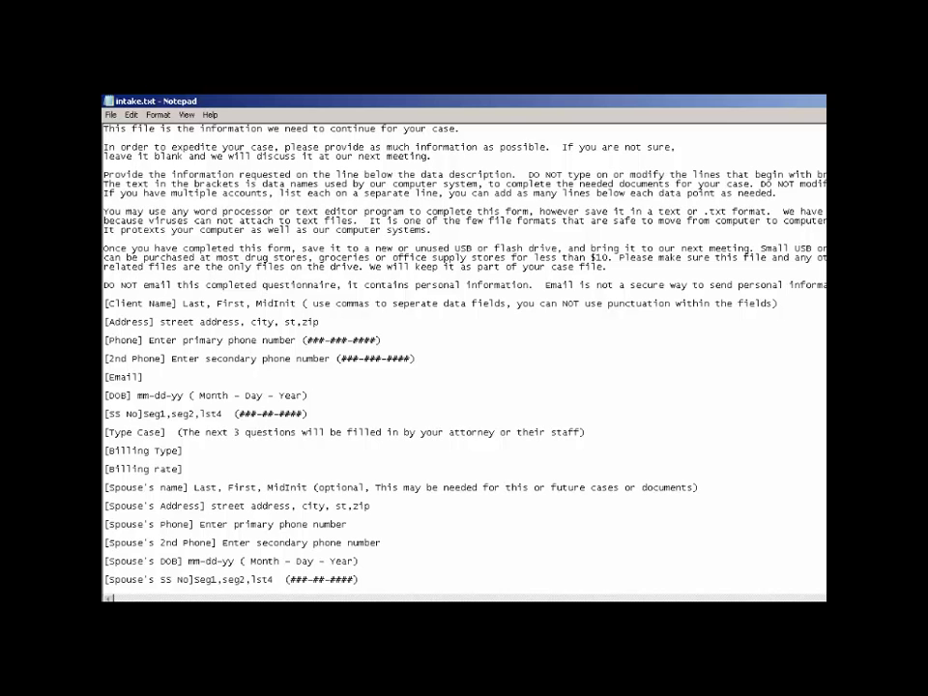
key(alt+f)
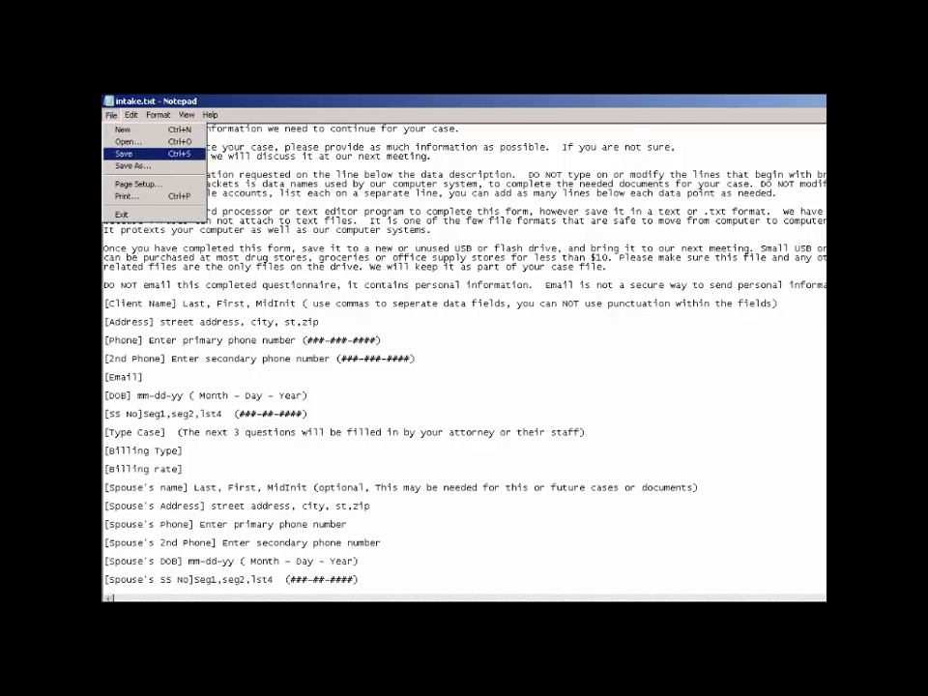
click(121, 214)
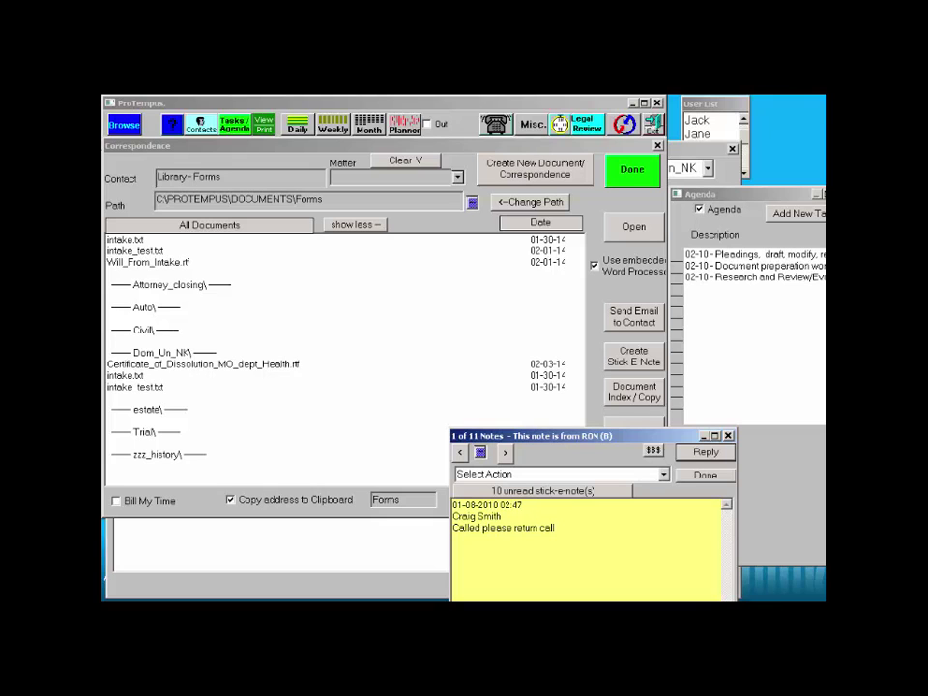
Open intake.txt from the Dom_Un_NK subfolder, view its divorce questions, and close it
double_click(125, 375)
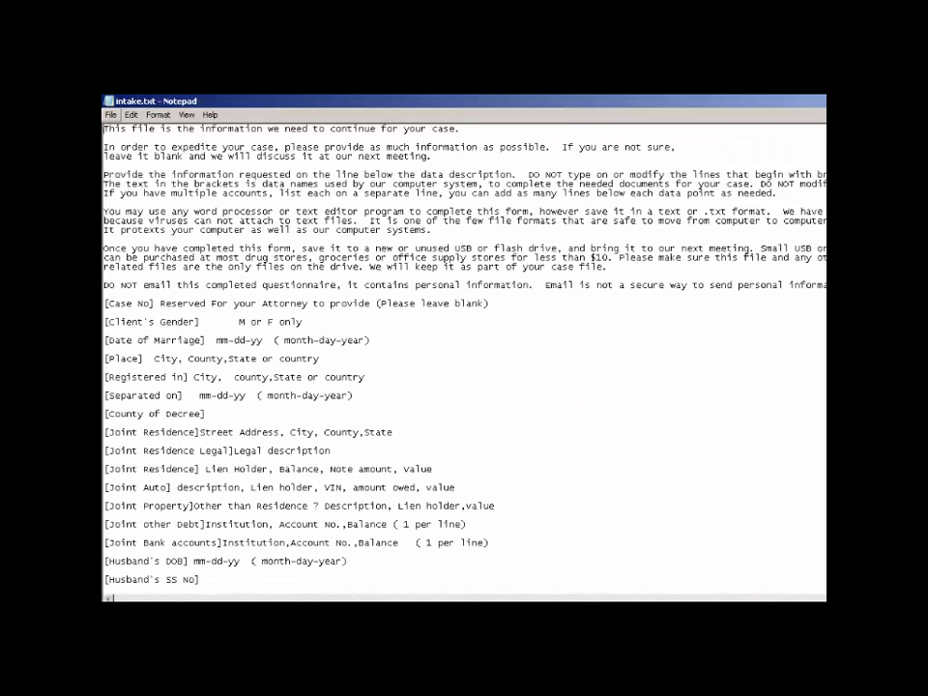
click(110, 114)
click(118, 213)
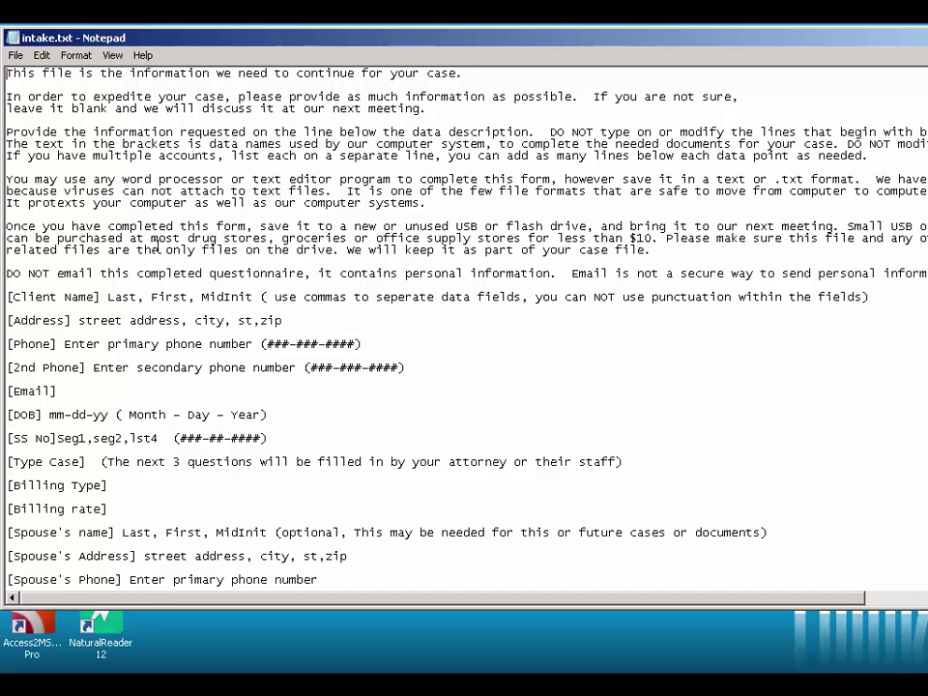
Examine the opening bracket of the [Client Name] data description in the general intake form
click(9, 296)
drag(9, 297, 13, 296)
click(9, 297)
drag(9, 296, 12, 296)
click(9, 297)
drag(9, 297, 13, 296)
click(9, 297)
click(9, 297)
click(10, 296)
click(9, 297)
click(9, 297)
click(10, 297)
click(10, 297)
click(9, 297)
click(9, 297)
click(10, 296)
click(10, 297)
click(10, 297)
click(9, 296)
click(9, 296)
drag(9, 297, 14, 296)
click(10, 297)
drag(8, 297, 13, 297)
click(10, 296)
drag(9, 296, 13, 296)
click(9, 297)
drag(8, 296, 12, 297)
Review the [Client Name] line's "Last, First, MidInit" format and its comma instructions, and the blank answer lines below
click(119, 294)
double_click(132, 297)
drag(132, 295, 254, 294)
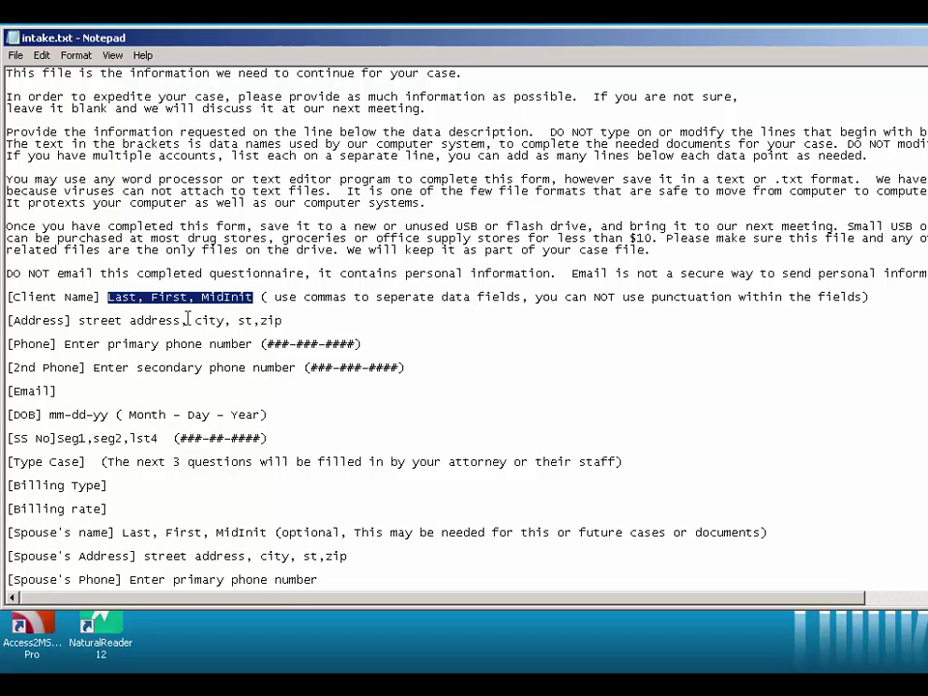
click(364, 319)
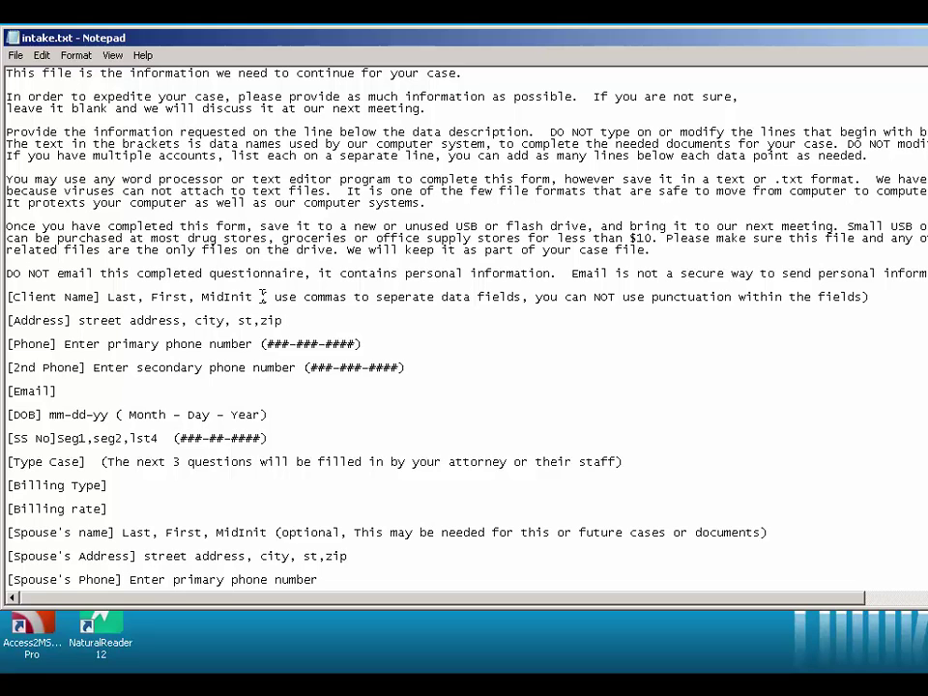
drag(260, 297, 870, 299)
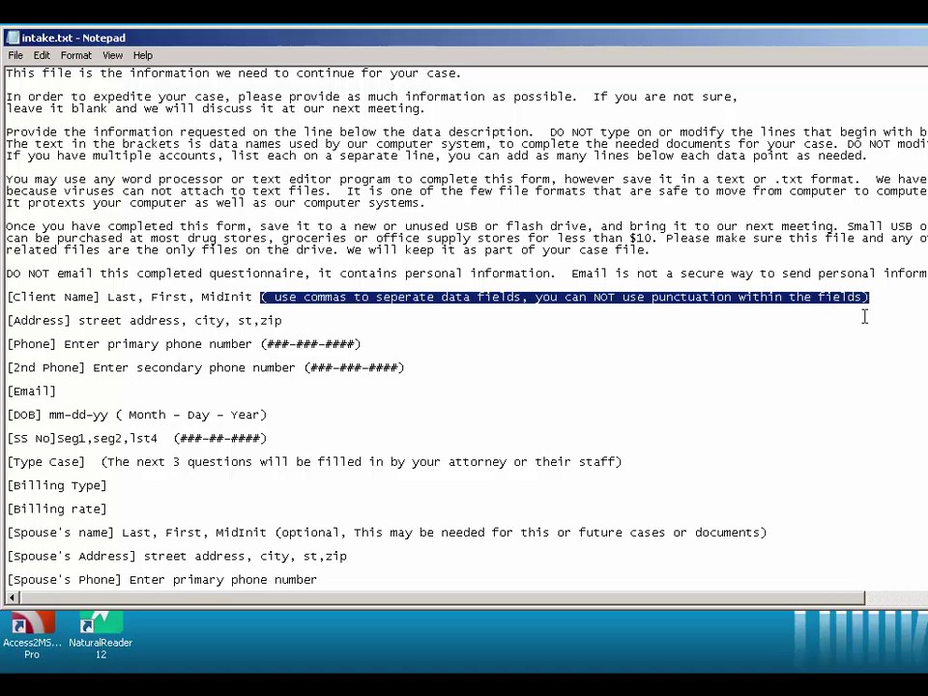
click(864, 316)
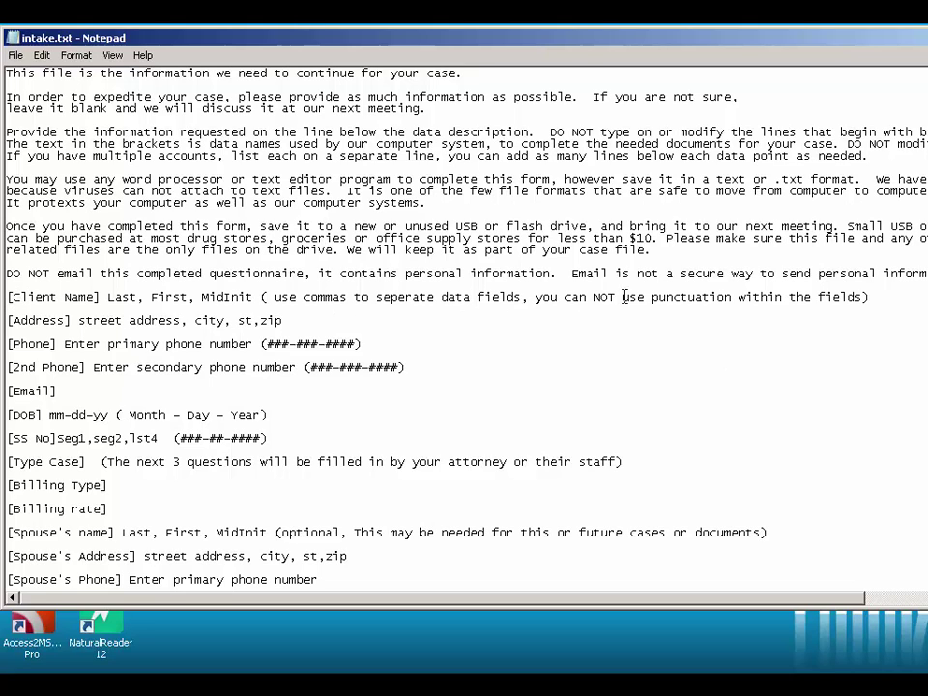
click(14, 332)
key(Down)
key(Down)
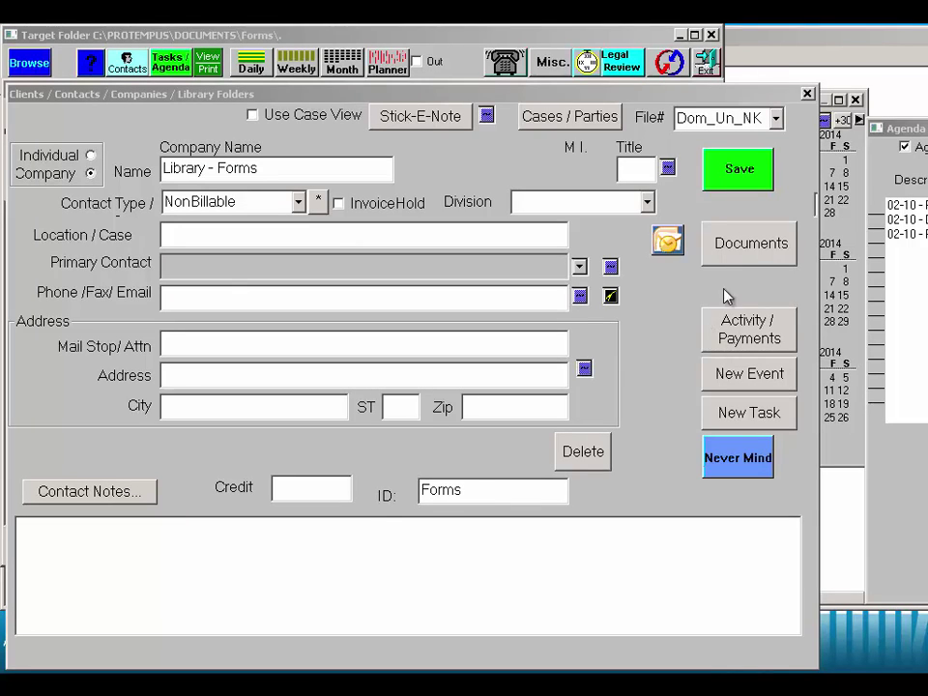
Create a new document named intake_simpe_will in Library - Forms, based on the general intake.txt template
click(747, 247)
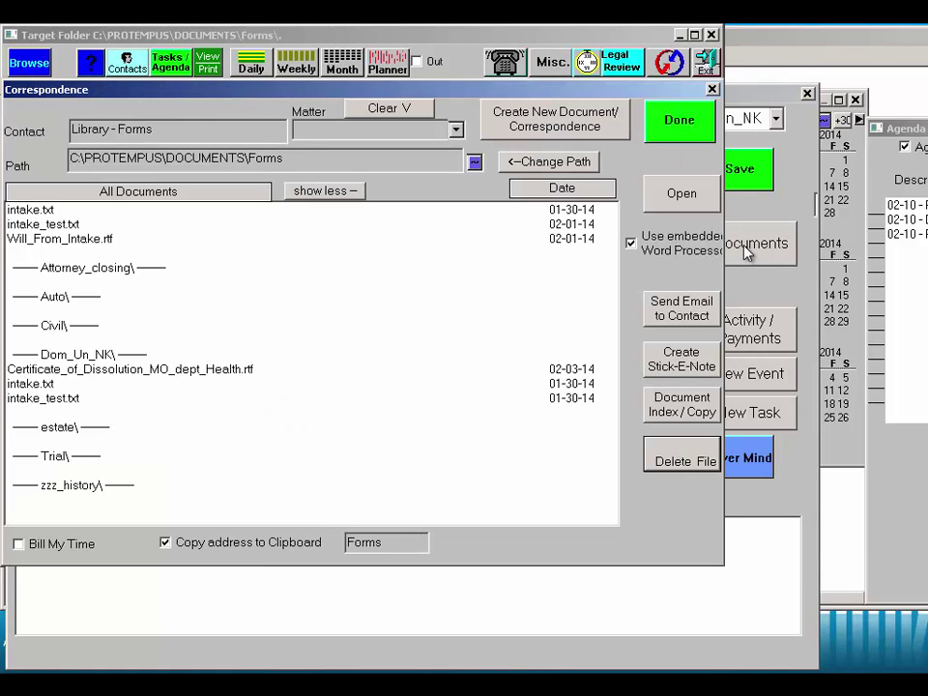
click(585, 129)
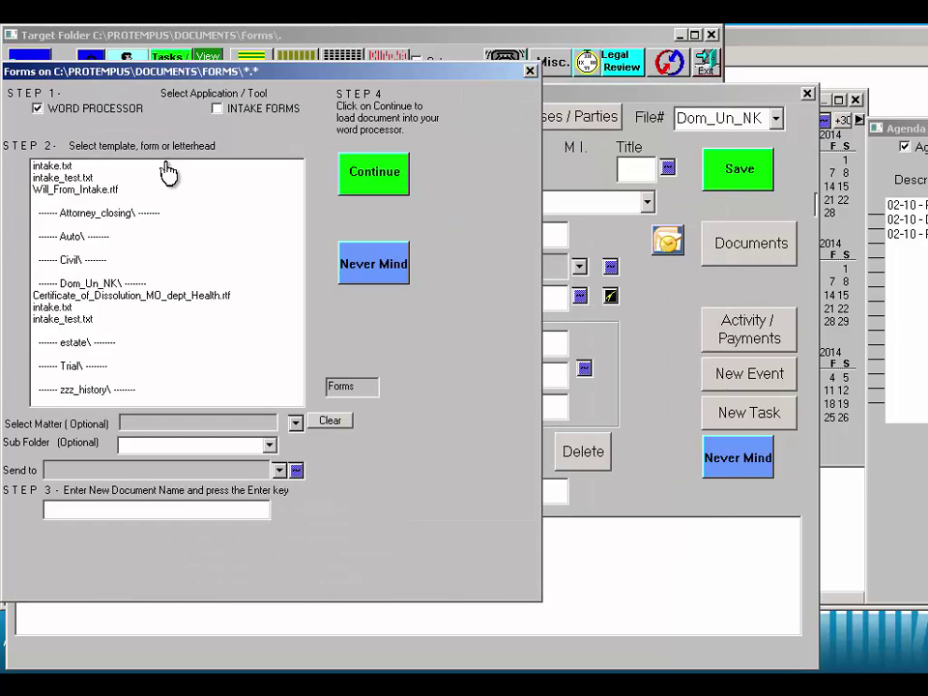
click(61, 168)
click(150, 512)
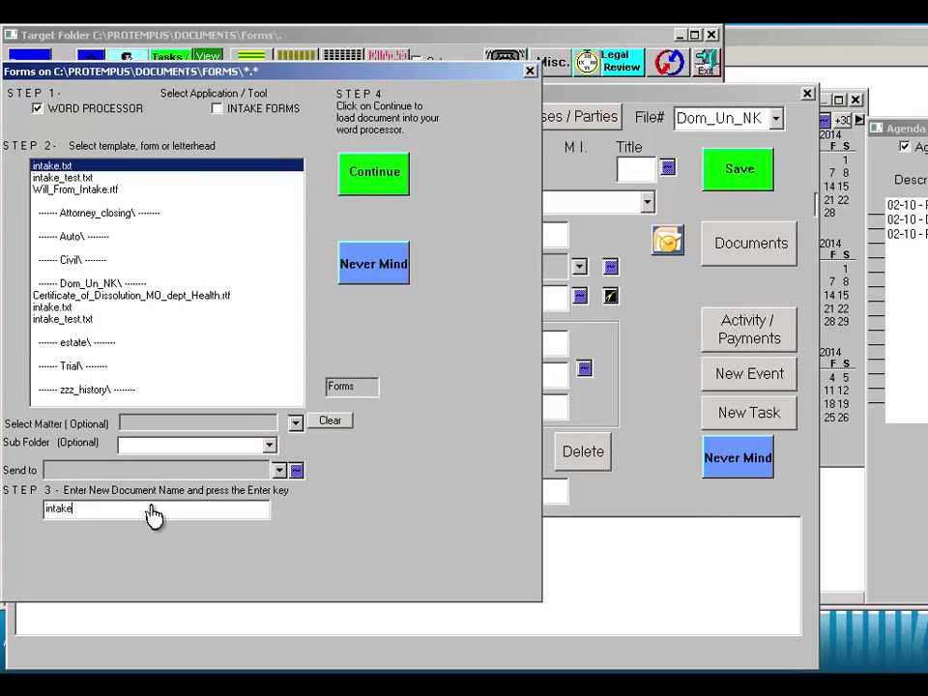
text(_simpe_will)
click(402, 179)
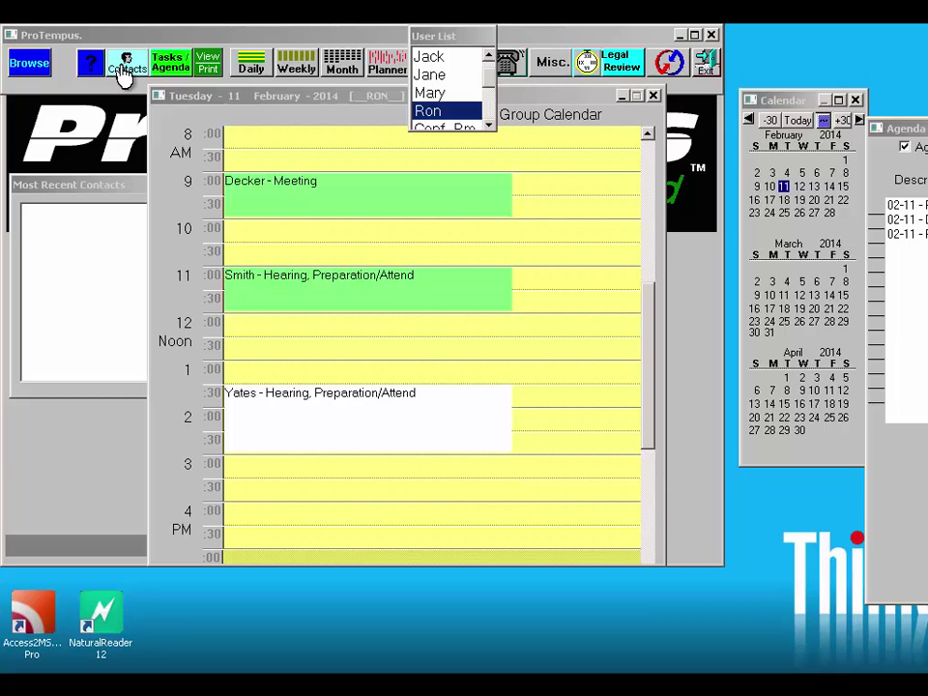
Find the Library - Forms contact by searching for "lib" and open intake_test.txt from its top-level documents
click(131, 74)
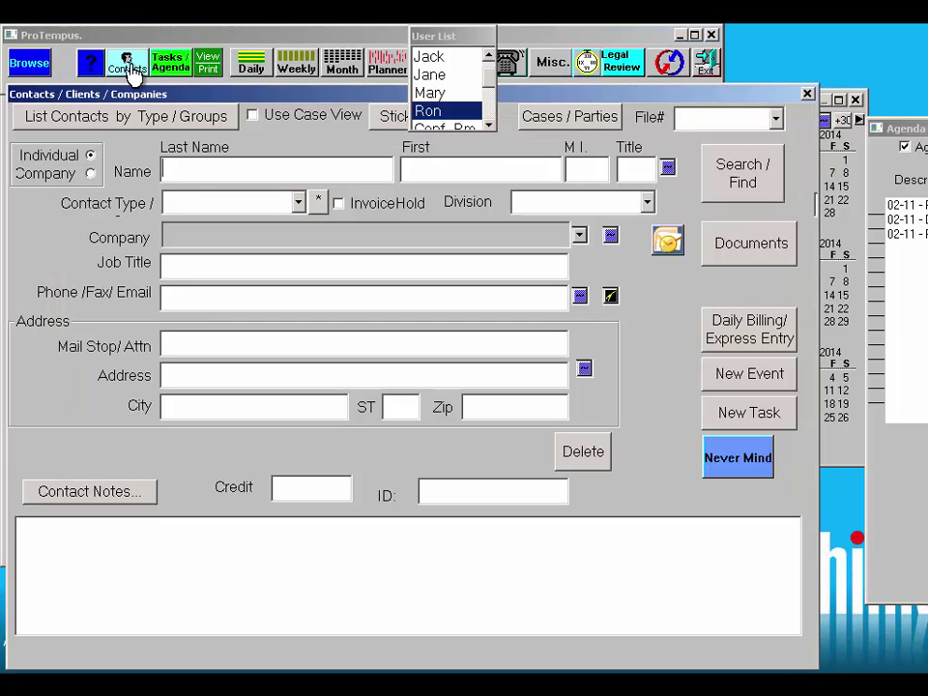
text(lib)
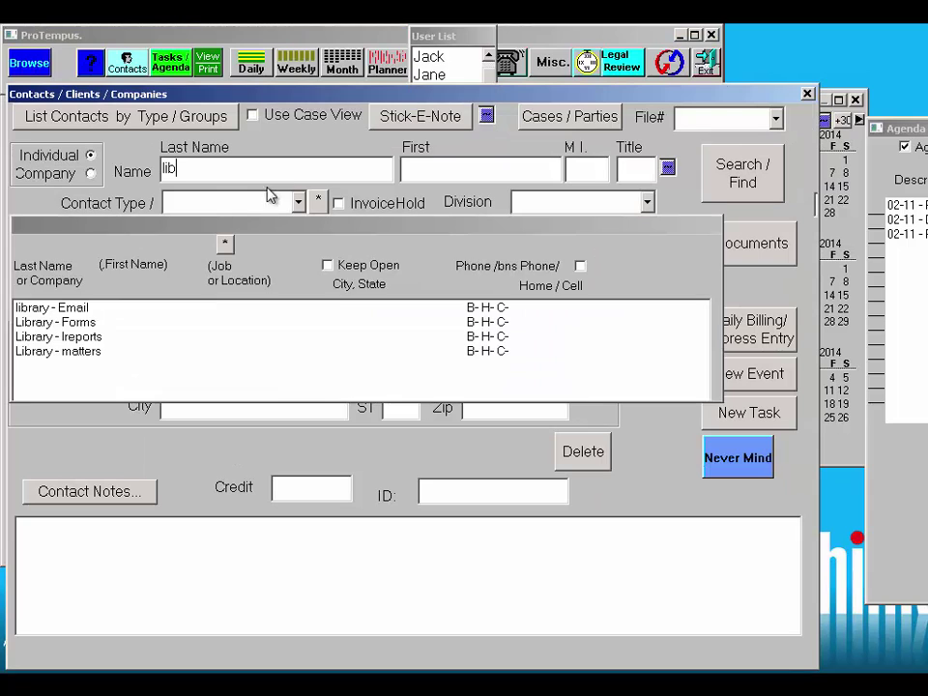
click(74, 324)
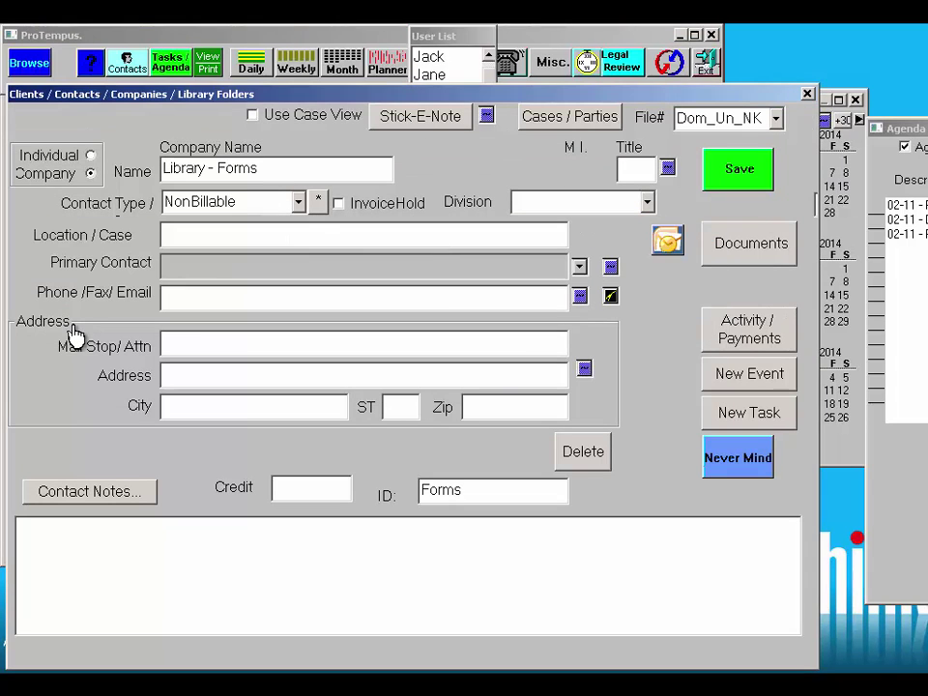
click(754, 256)
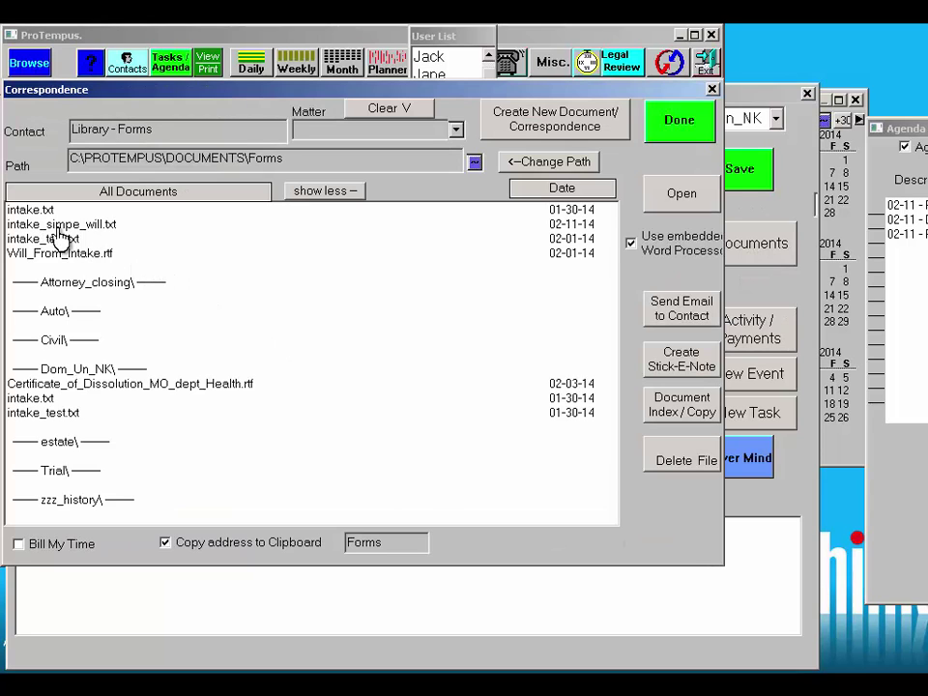
double_click(45, 239)
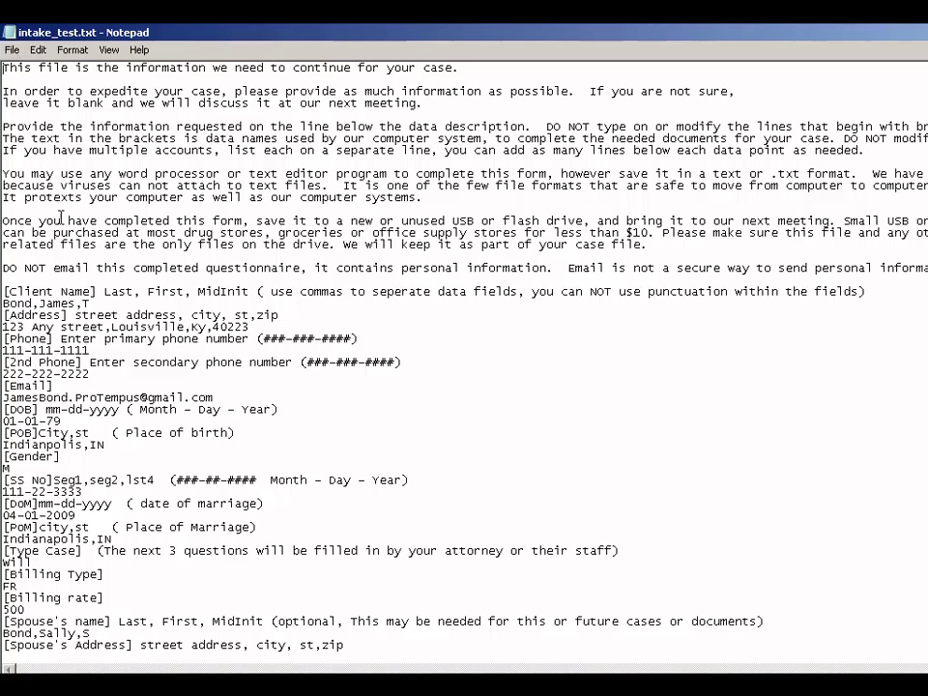
Save a copy of the completed test form as intake.txt in the Protempus folder, replacing the existing file
click(22, 56)
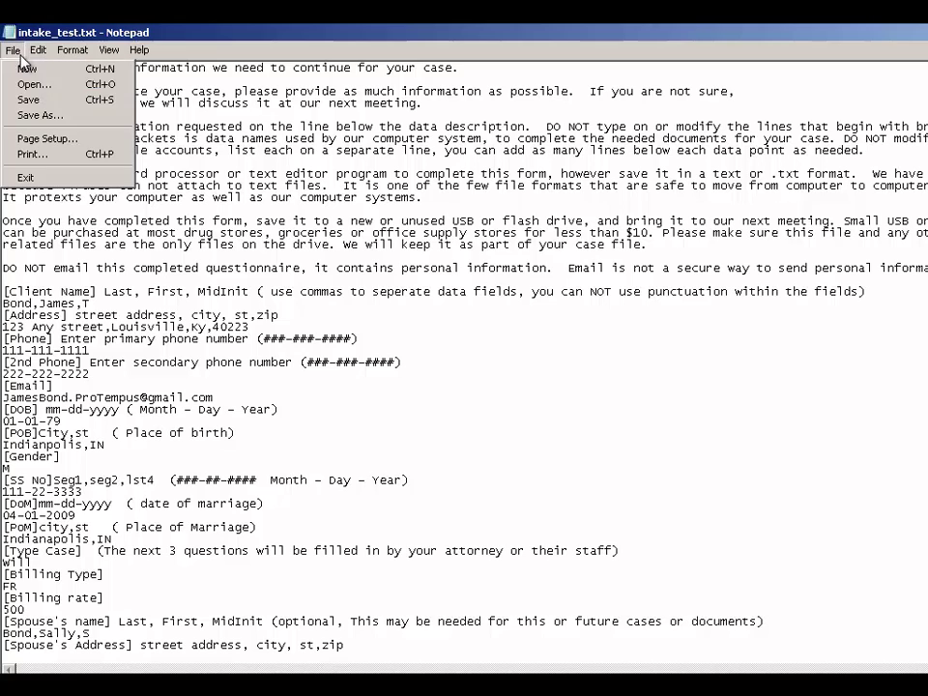
click(37, 117)
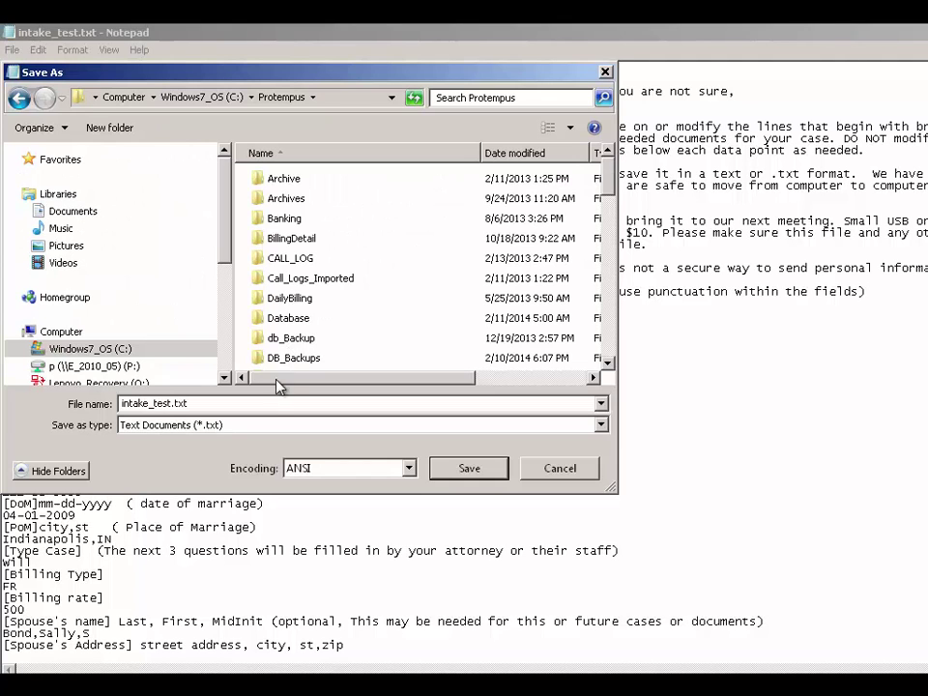
double_click(196, 404)
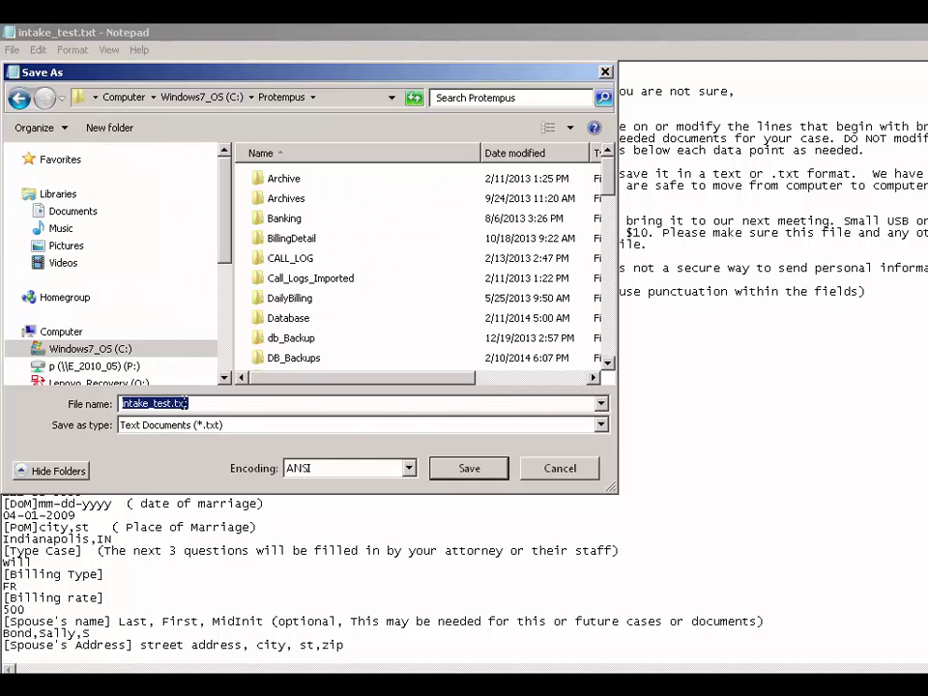
click(172, 403)
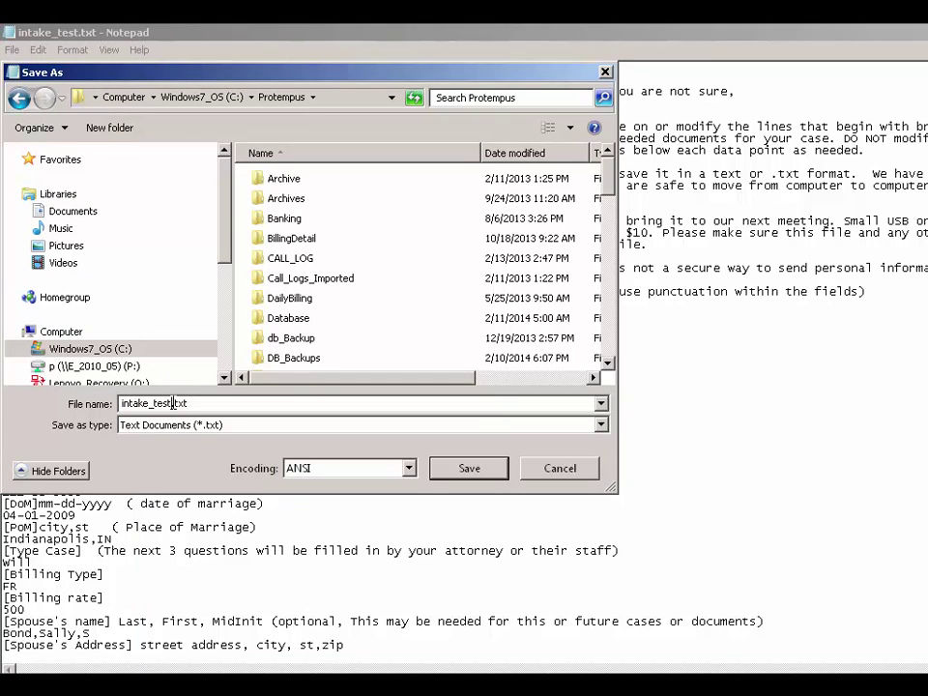
key(BackSpace)
key(BackSpace)
key(BackSpace)
key(BackSpace)
key(BackSpace)
drag(174, 408, 95, 404)
click(469, 470)
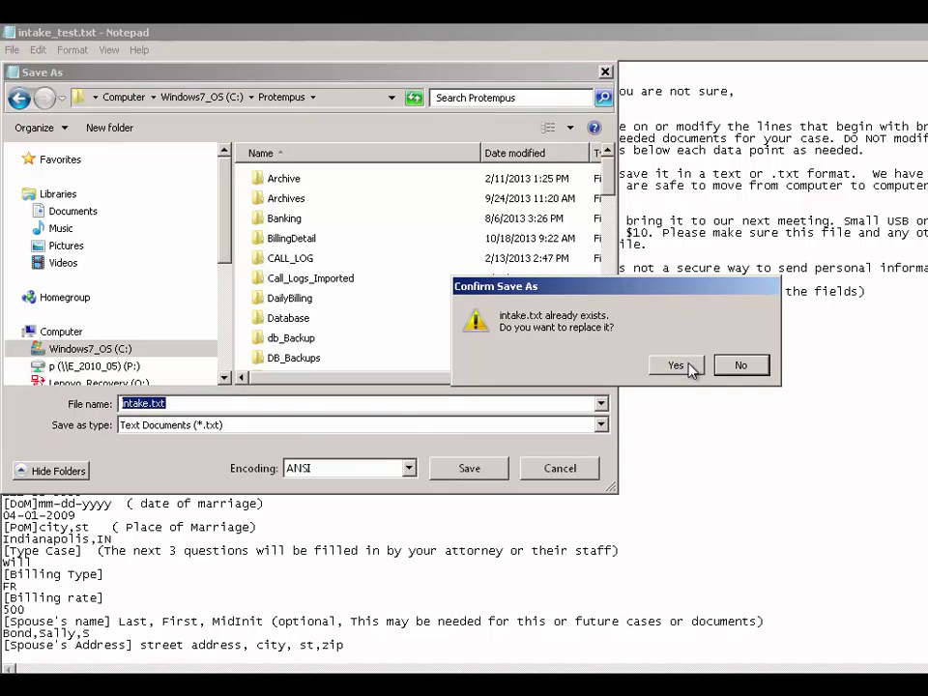
click(679, 365)
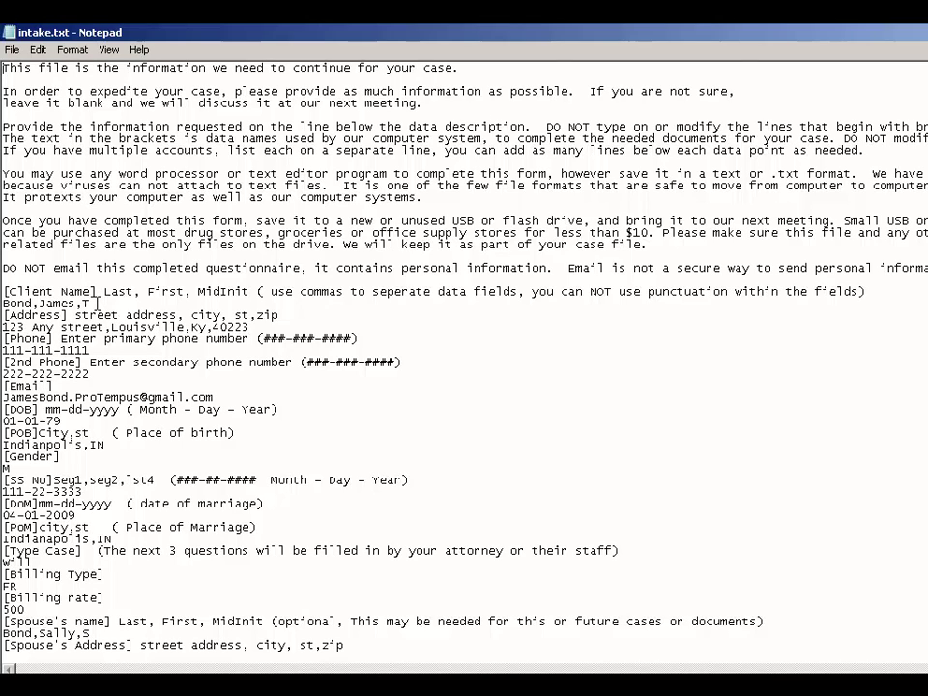
Review the completed form's client name, gender, case type, billing rate, spouse name and first executor entries
drag(94, 303, 3, 304)
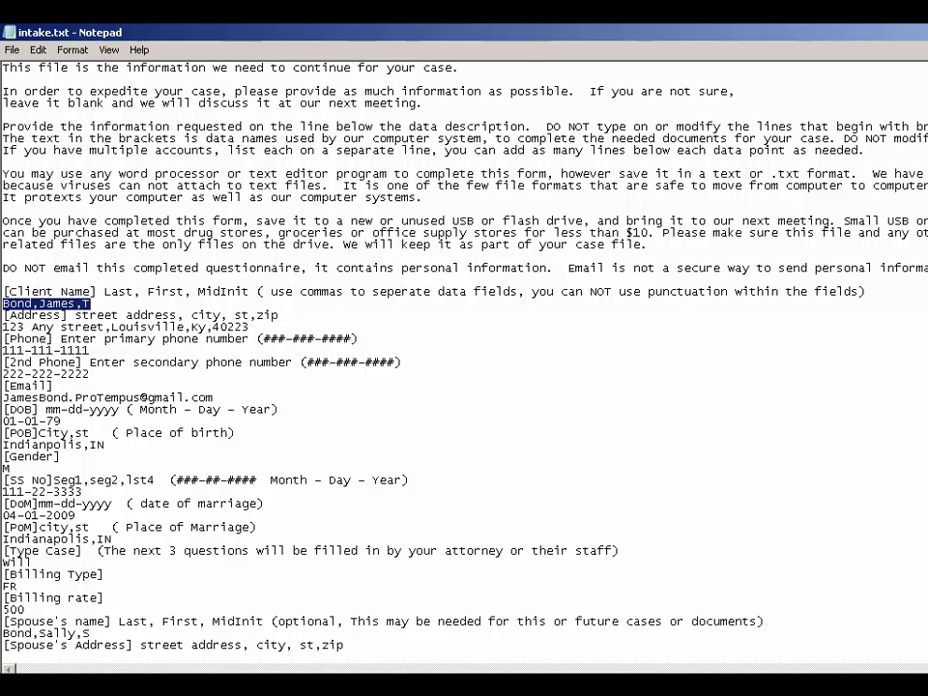
scroll(42, 253, down, 6)
double_click(29, 232)
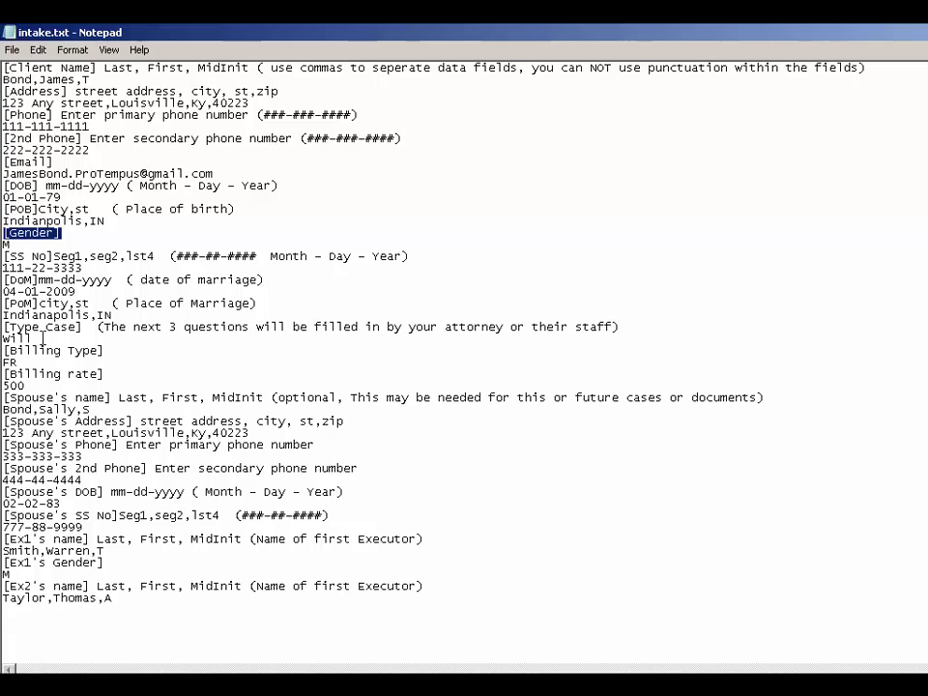
drag(42, 338, 1, 384)
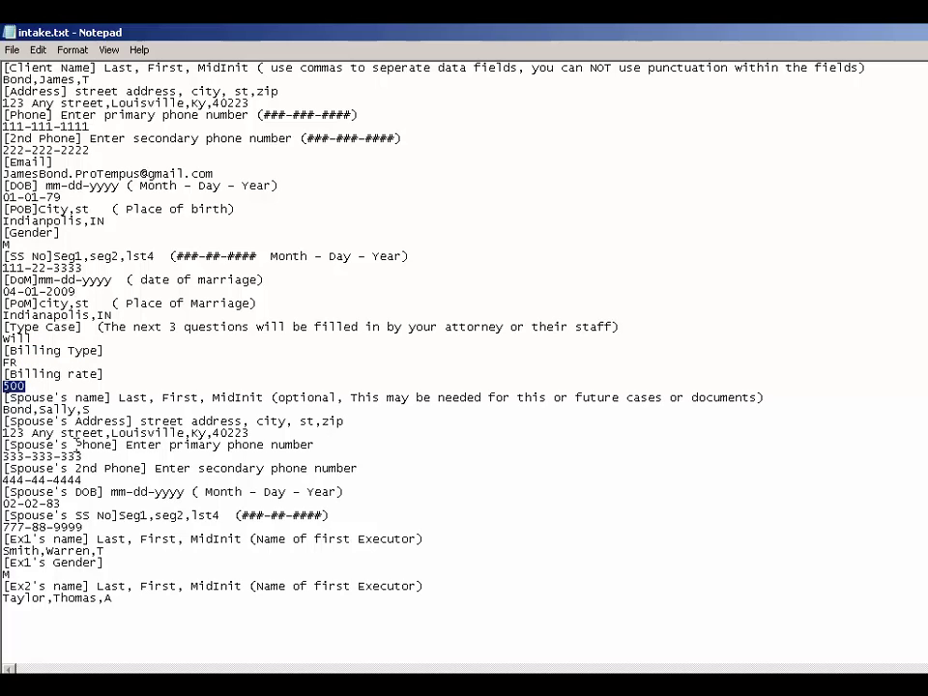
click(41, 361)
drag(90, 409, 3, 409)
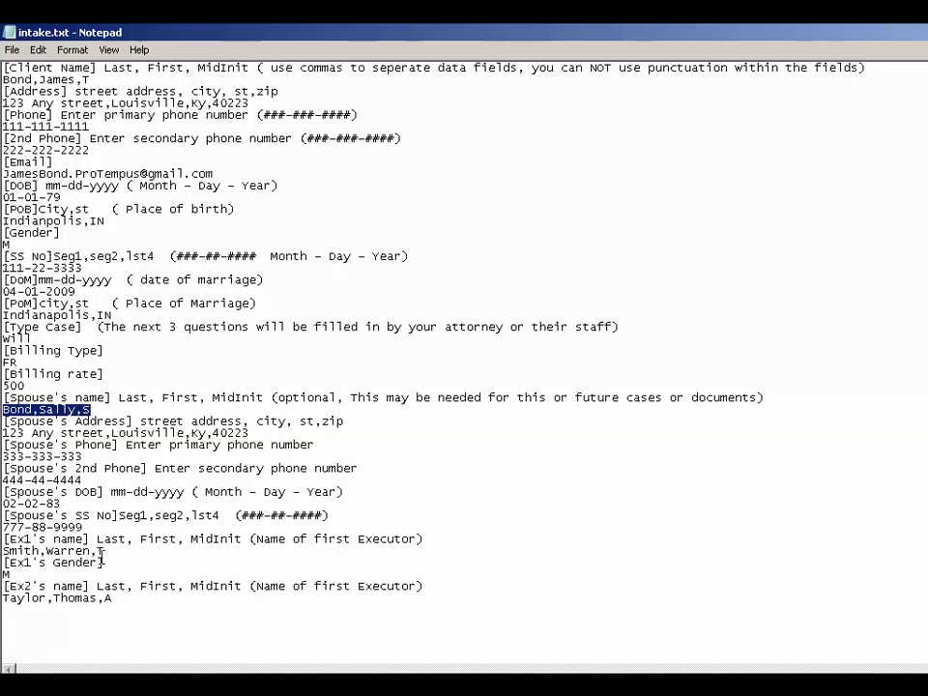
drag(104, 551, 5, 565)
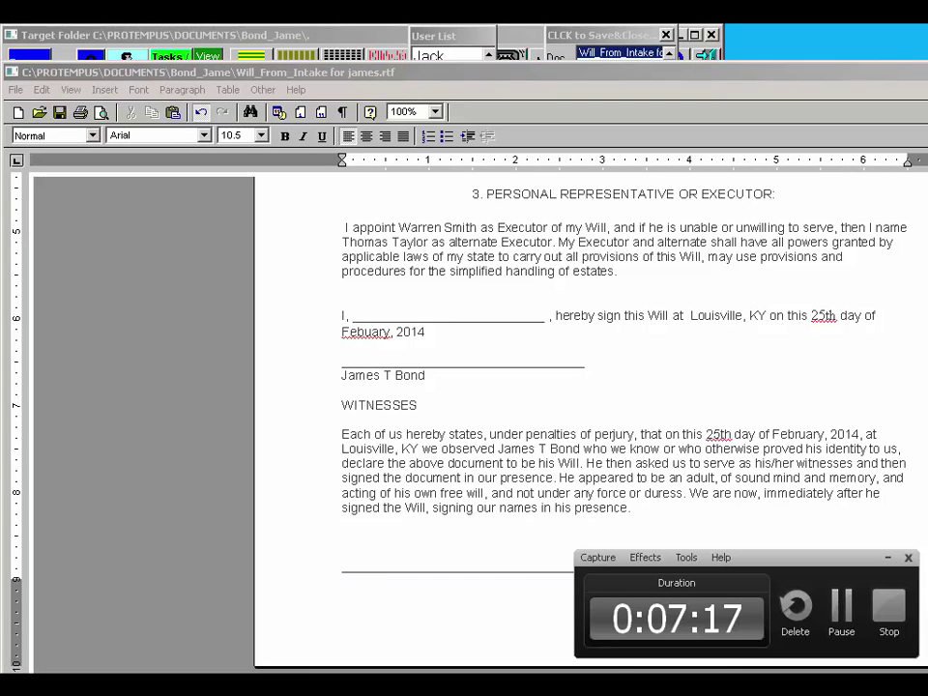
click(890, 606)
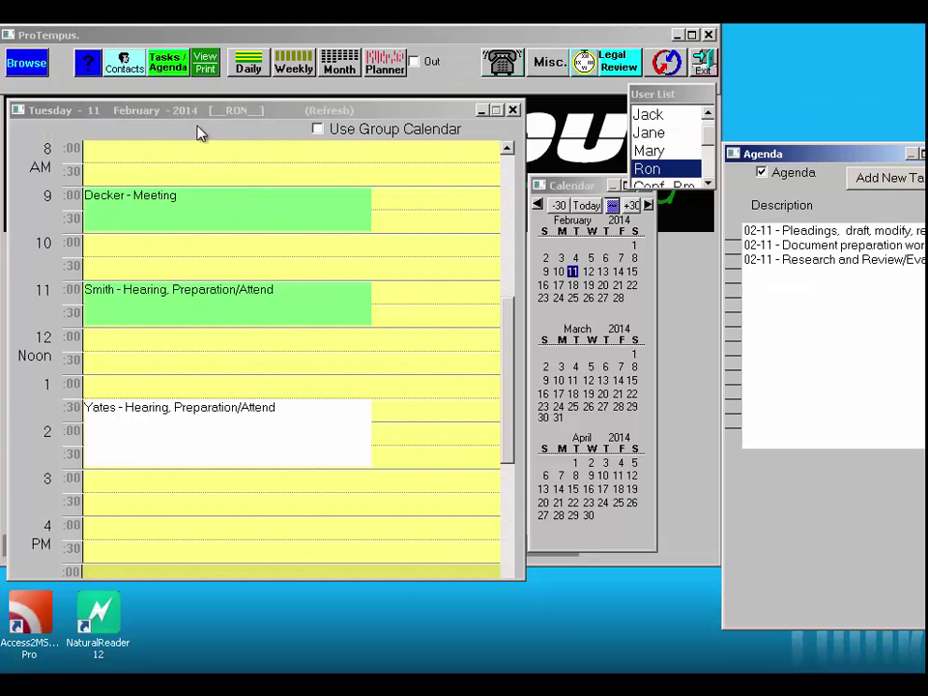
Execute the intake.txt form from the Protempus folder through the contact cases and parties, accepting the wait and completion notices
click(122, 71)
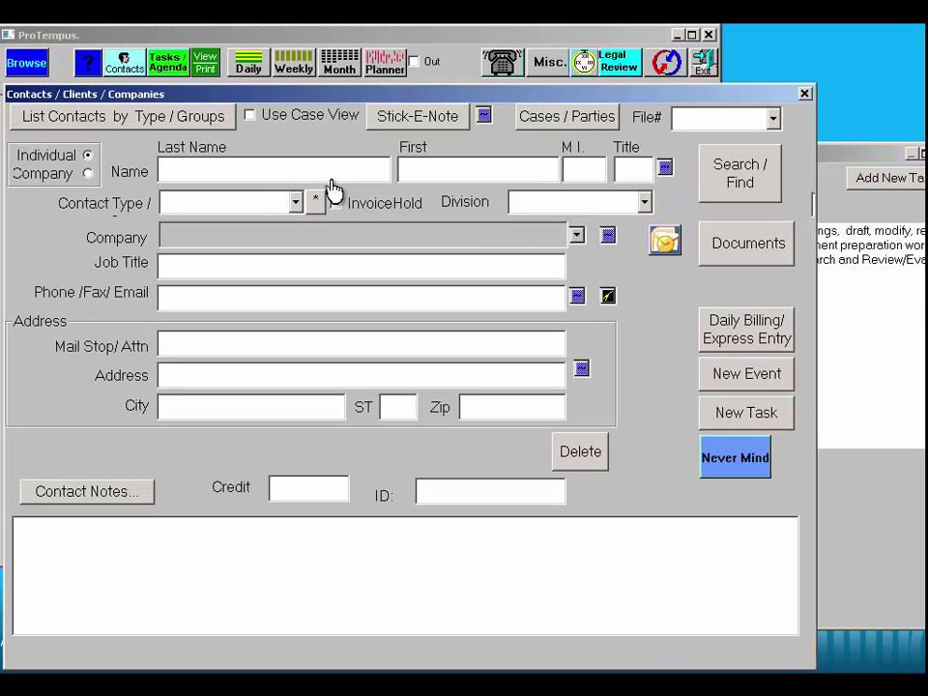
click(579, 124)
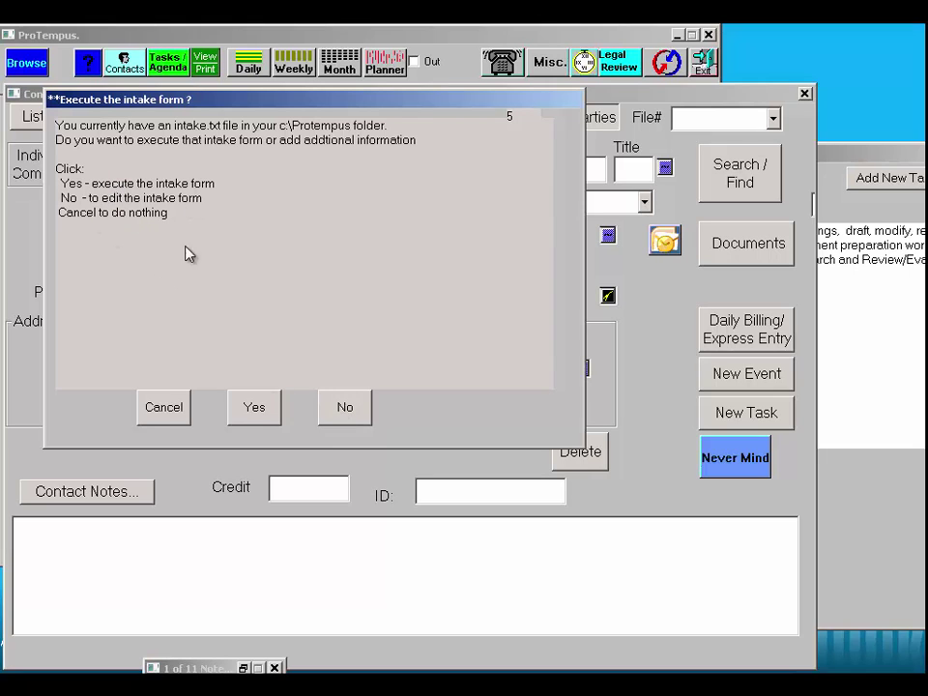
click(244, 414)
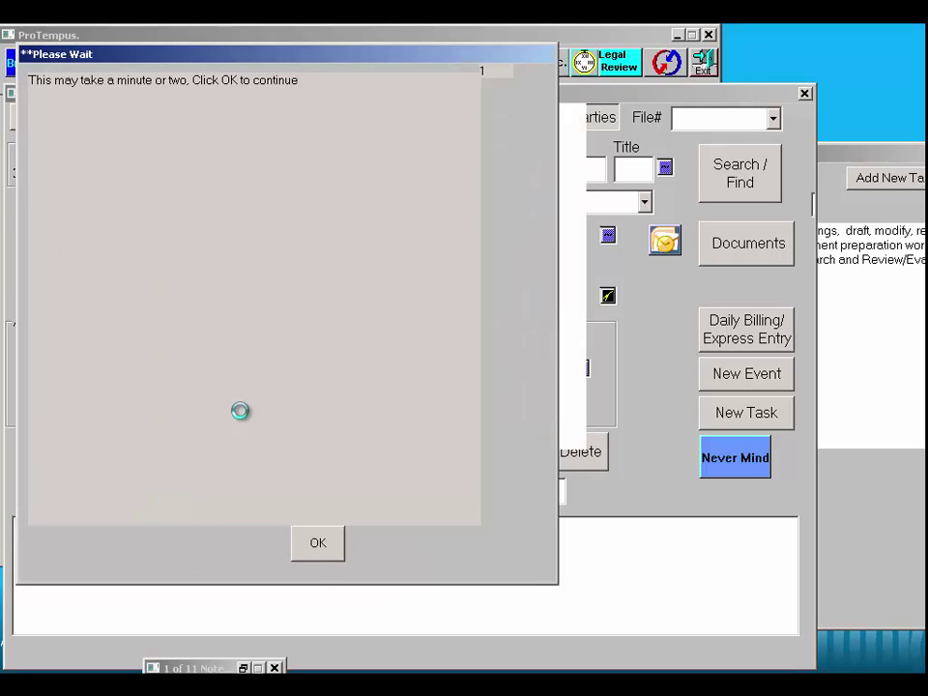
click(317, 544)
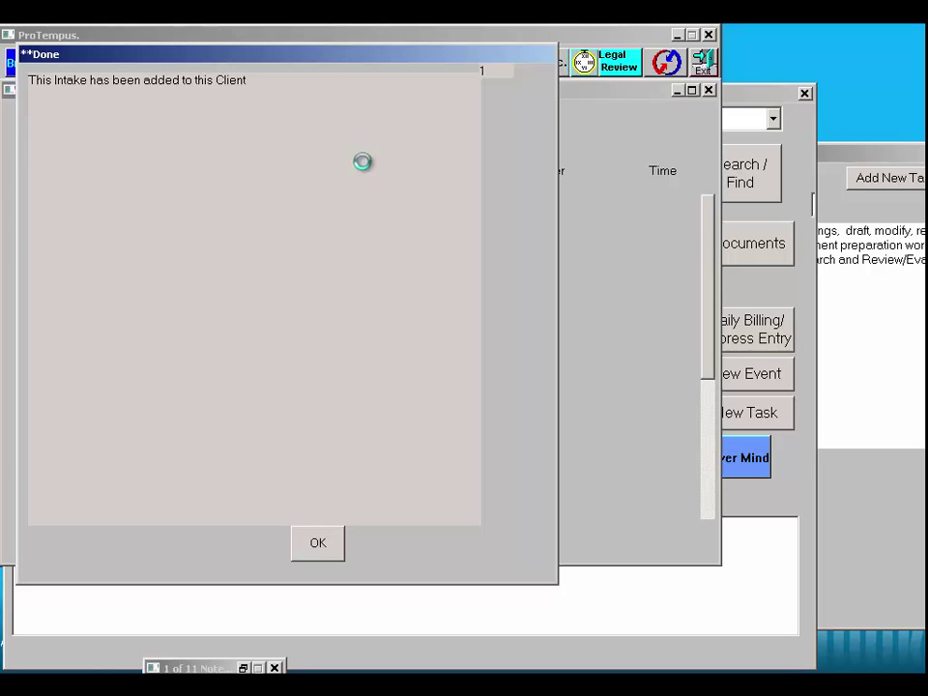
click(307, 553)
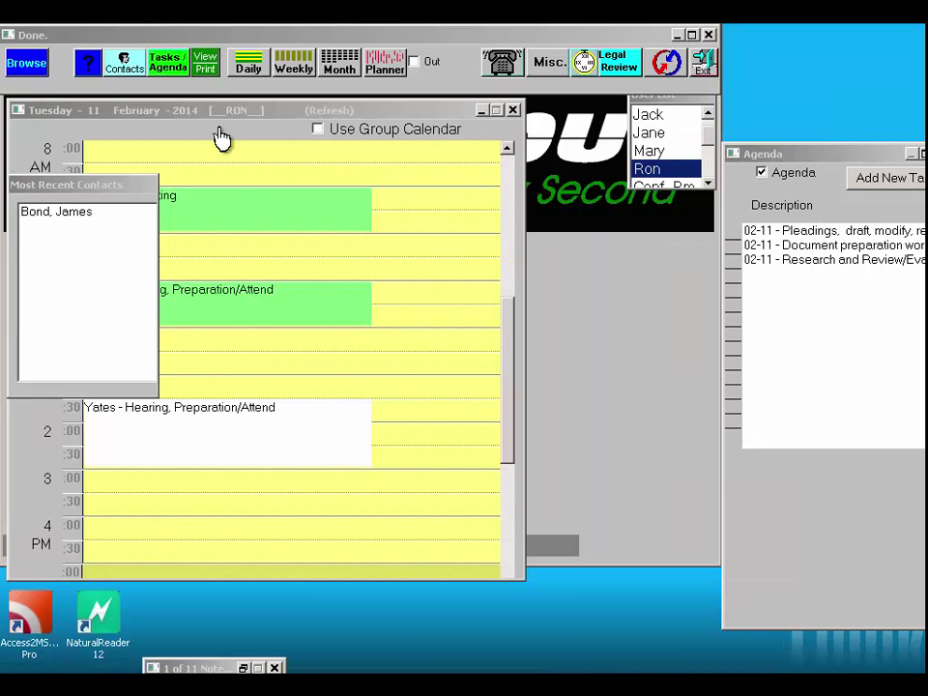
Find the intake client's contact by last name, open the record and list the client's activities
click(123, 62)
text(bond)
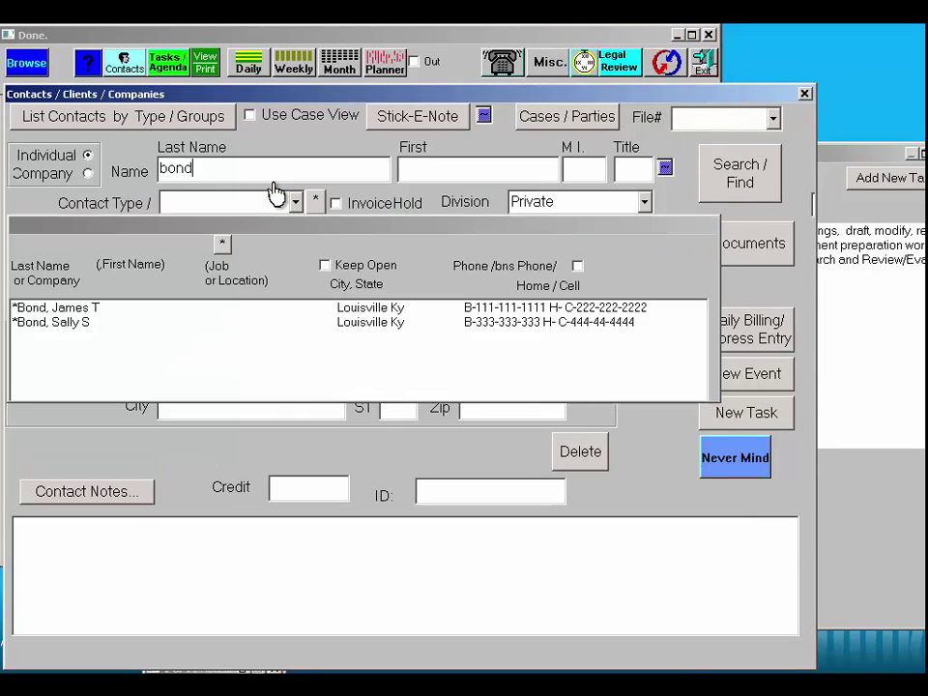
double_click(67, 309)
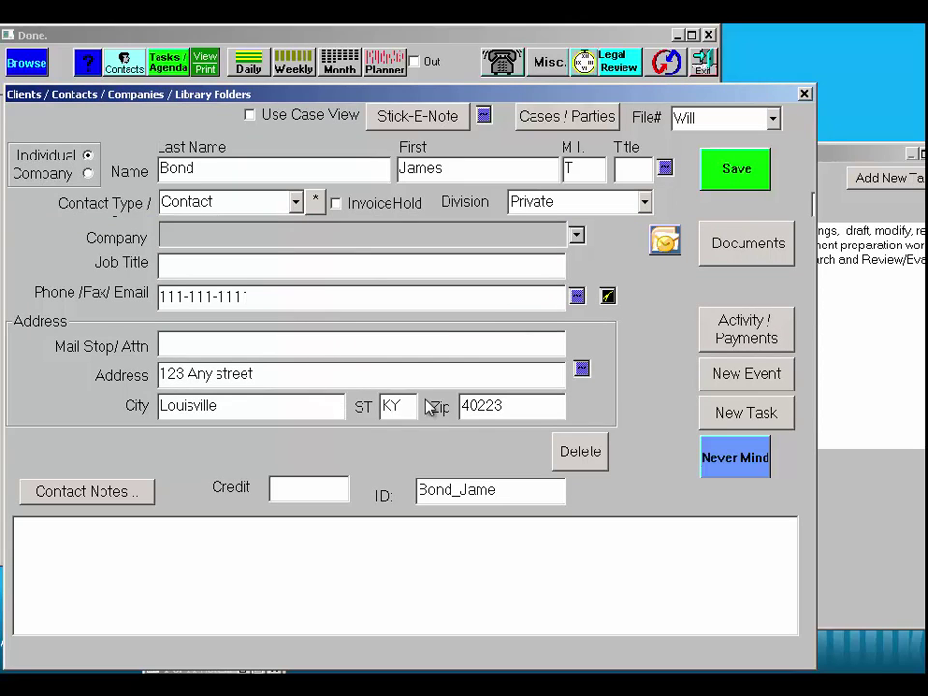
click(726, 332)
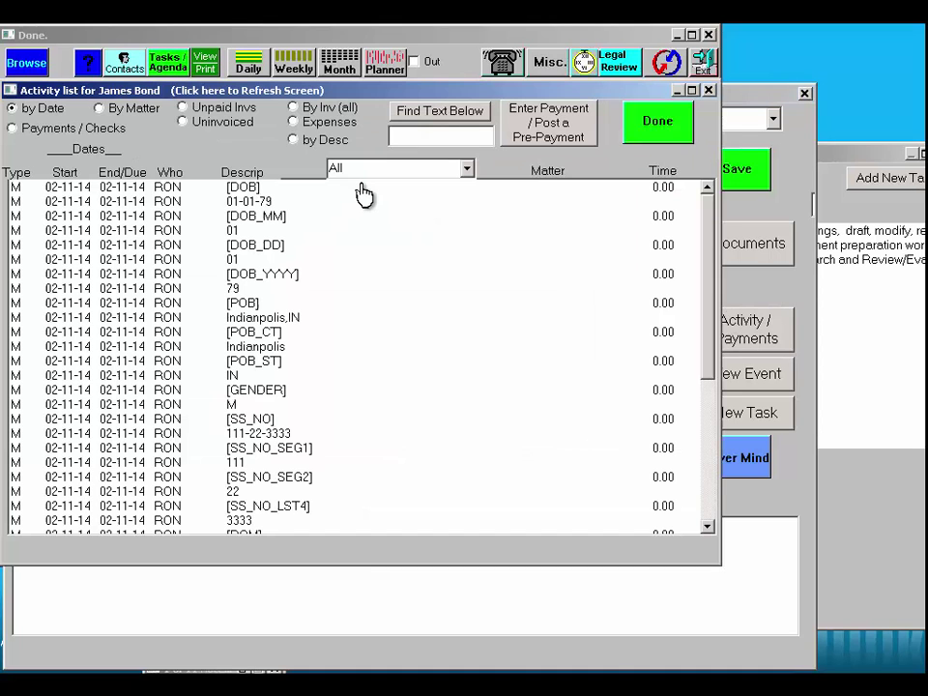
Examine the date of birth intake memo and its full text, then return to the client's contact record
double_click(254, 201)
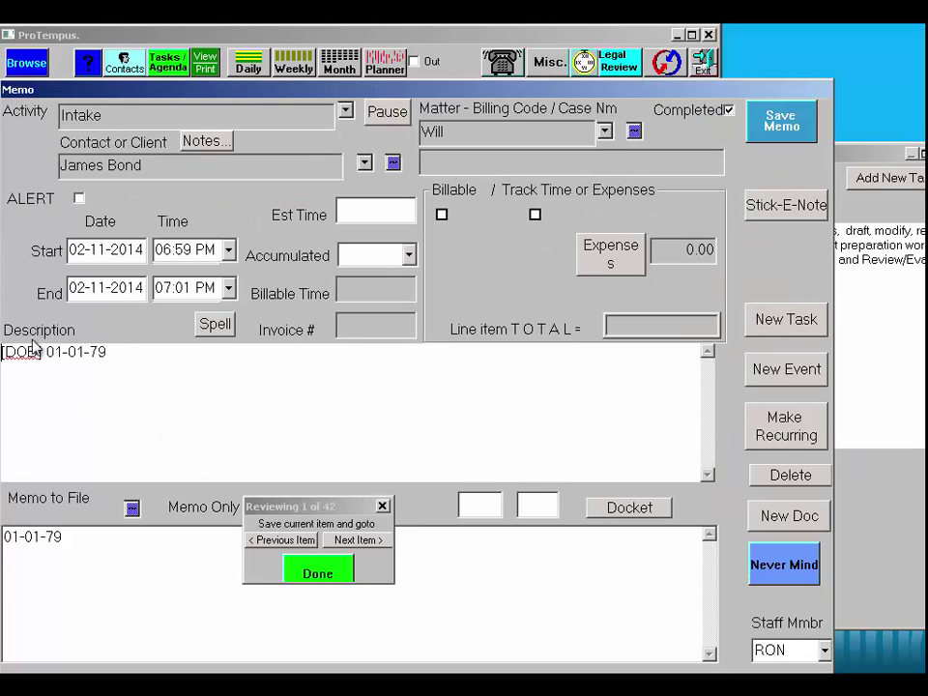
double_click(73, 553)
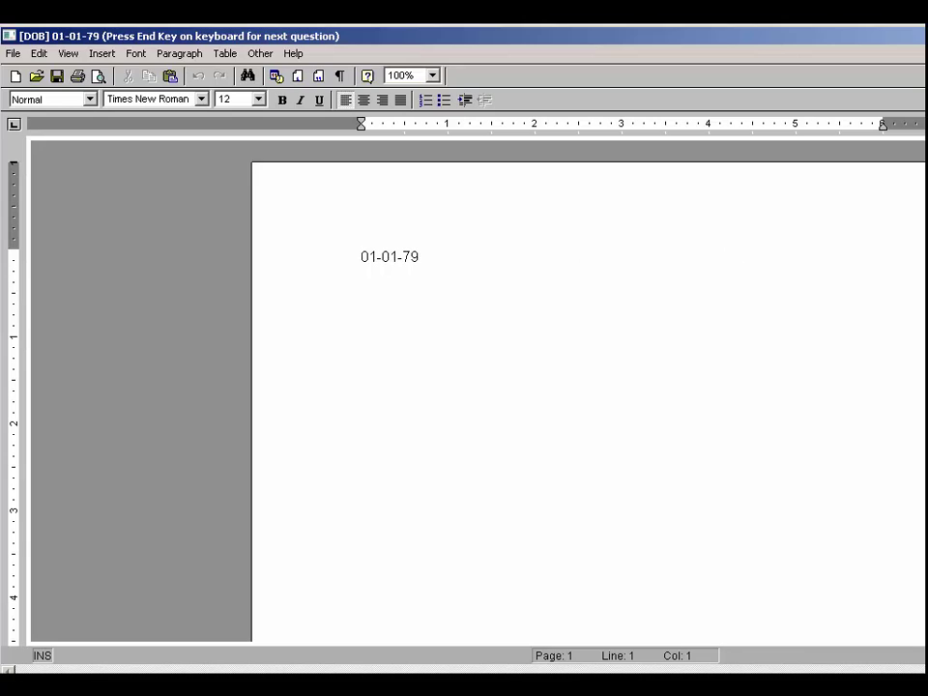
key(End)
click(793, 125)
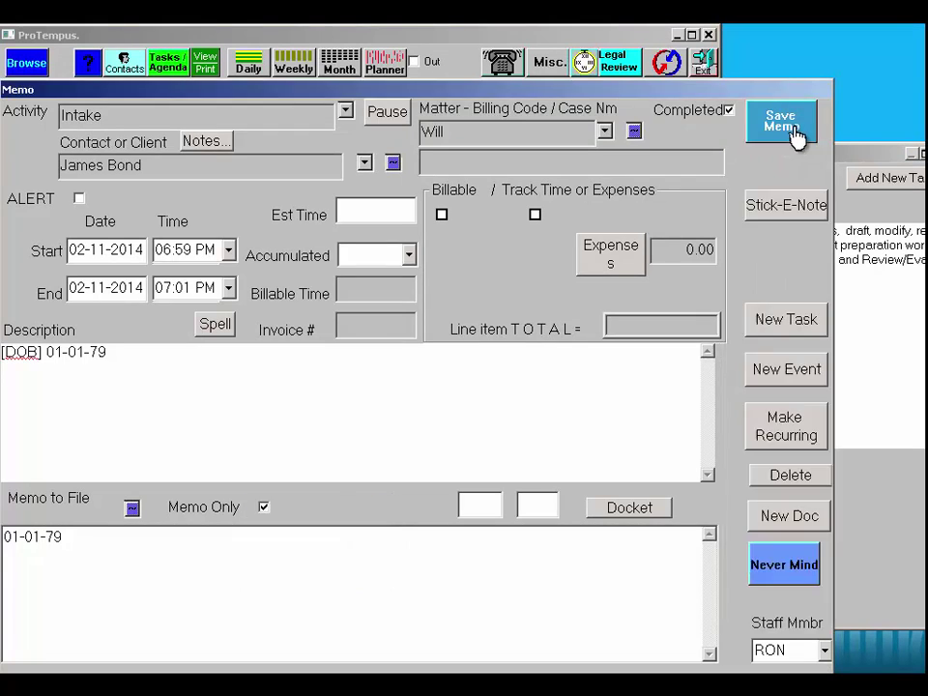
click(654, 135)
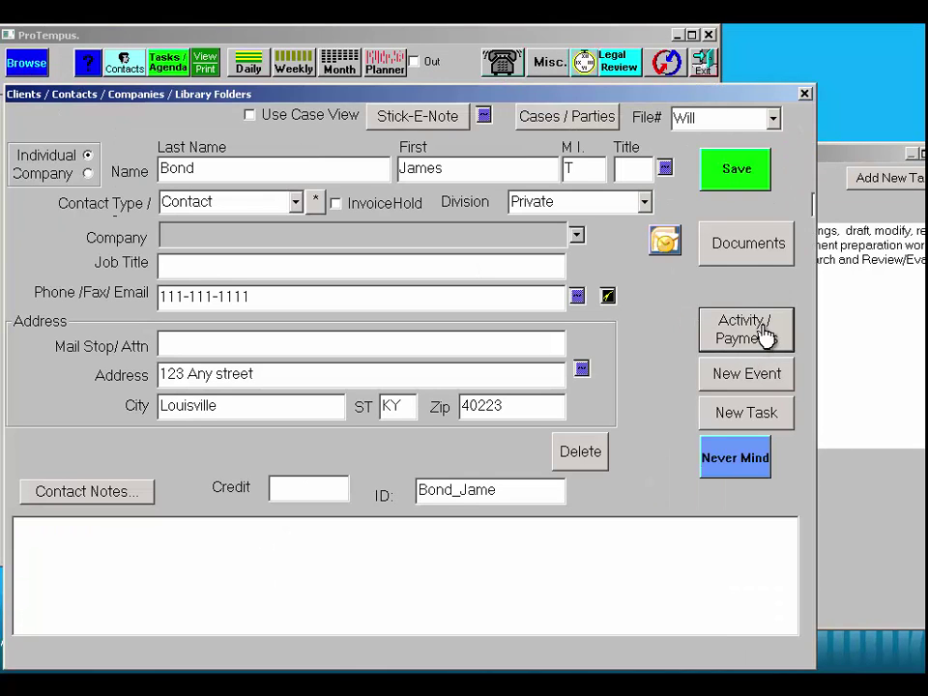
Create a document for the client from the Will_From_Intake.rtf template, adding "for" and the client's first name to the default document name
click(721, 248)
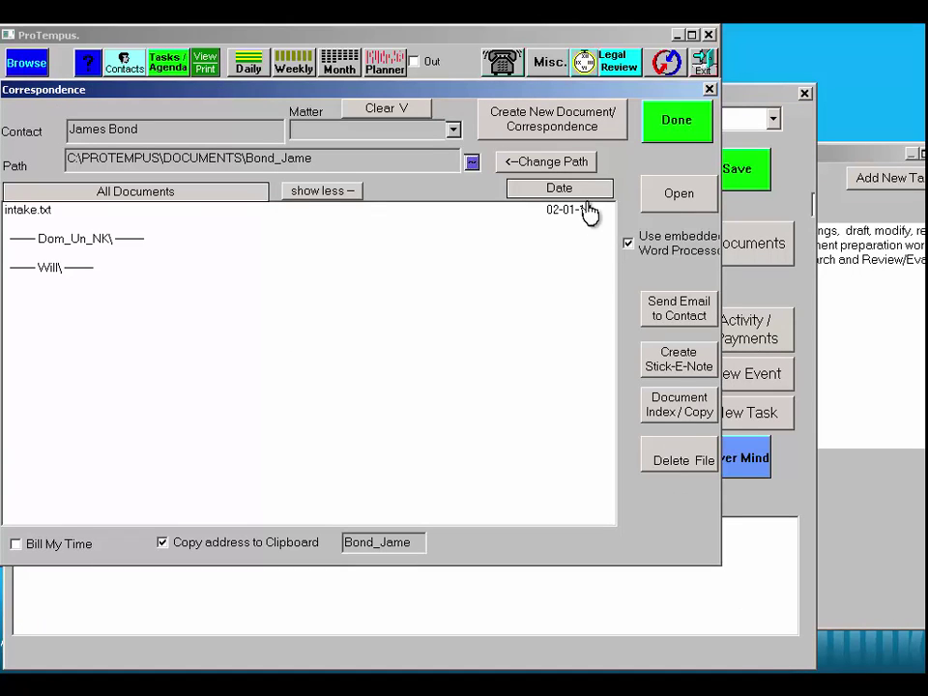
click(540, 123)
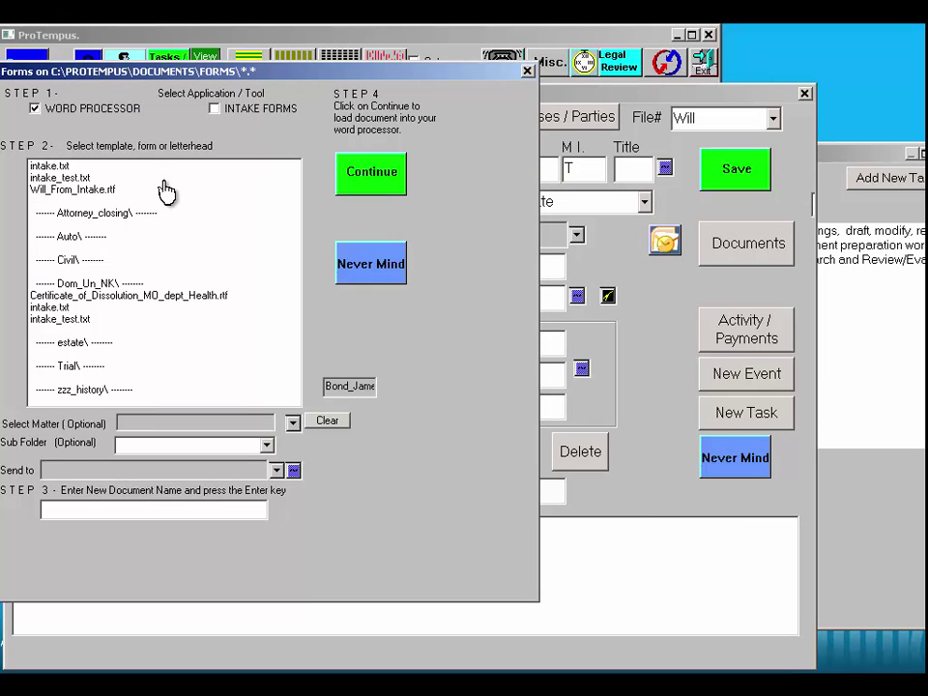
click(74, 199)
click(153, 515)
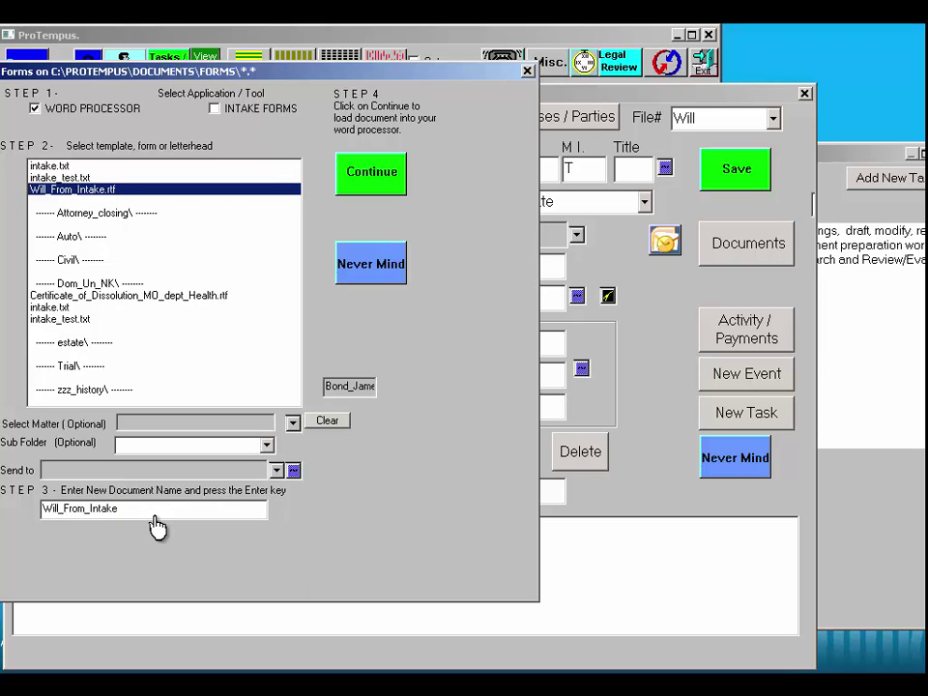
text(for james)
click(374, 181)
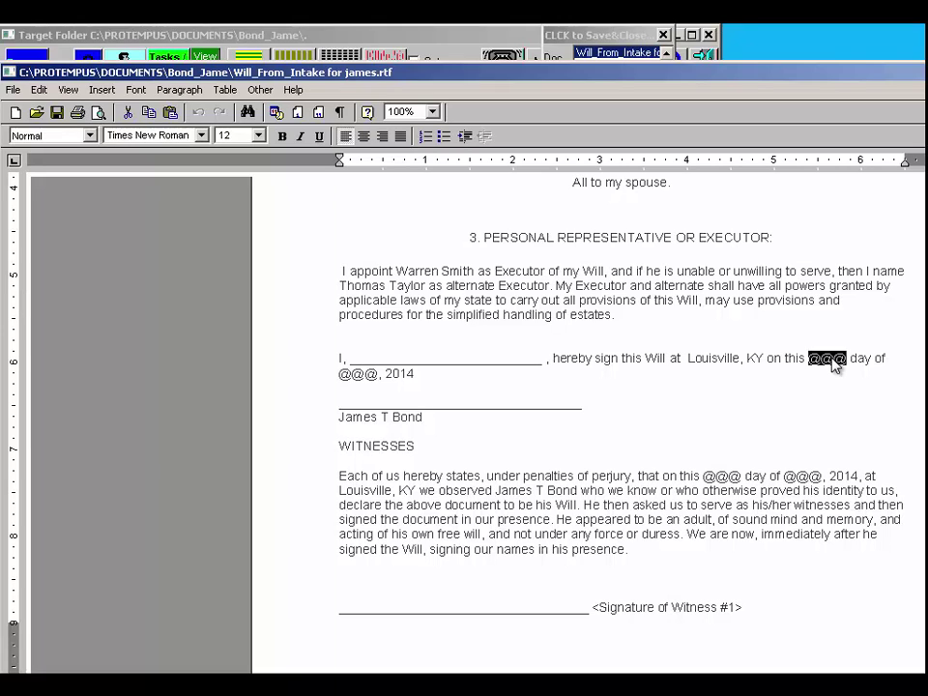
Fill the day and month placeholders in the will's signing clause with 25th and February
text(25)
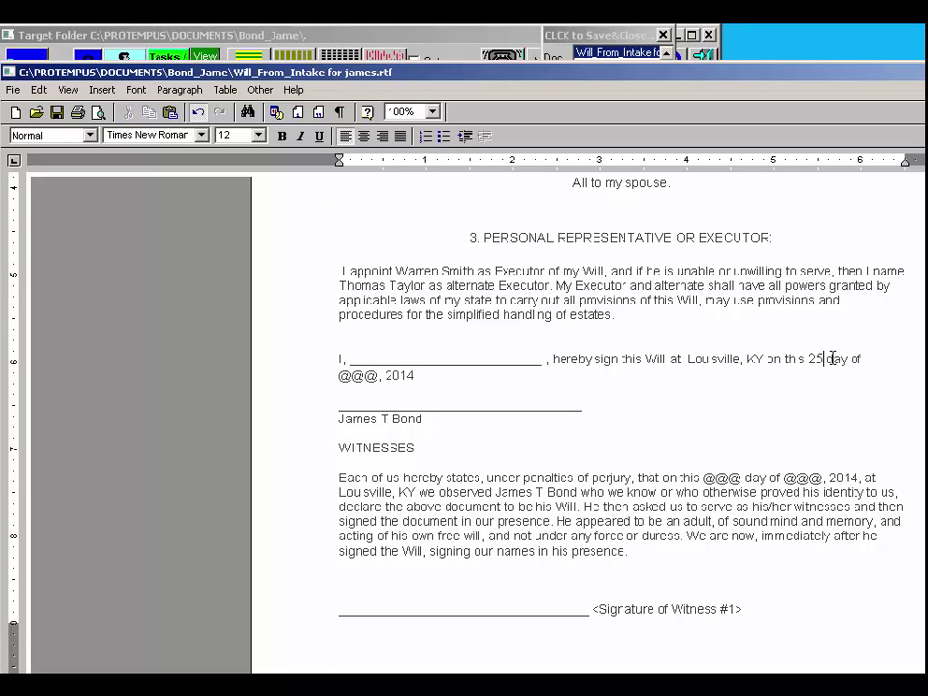
text(th)
key(F3)
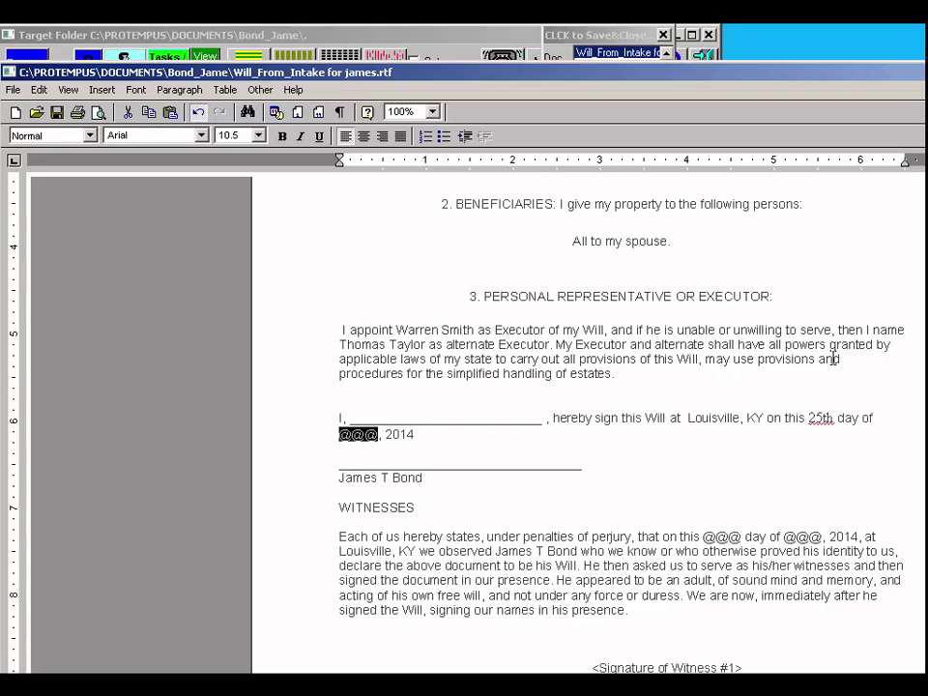
text(Feb)
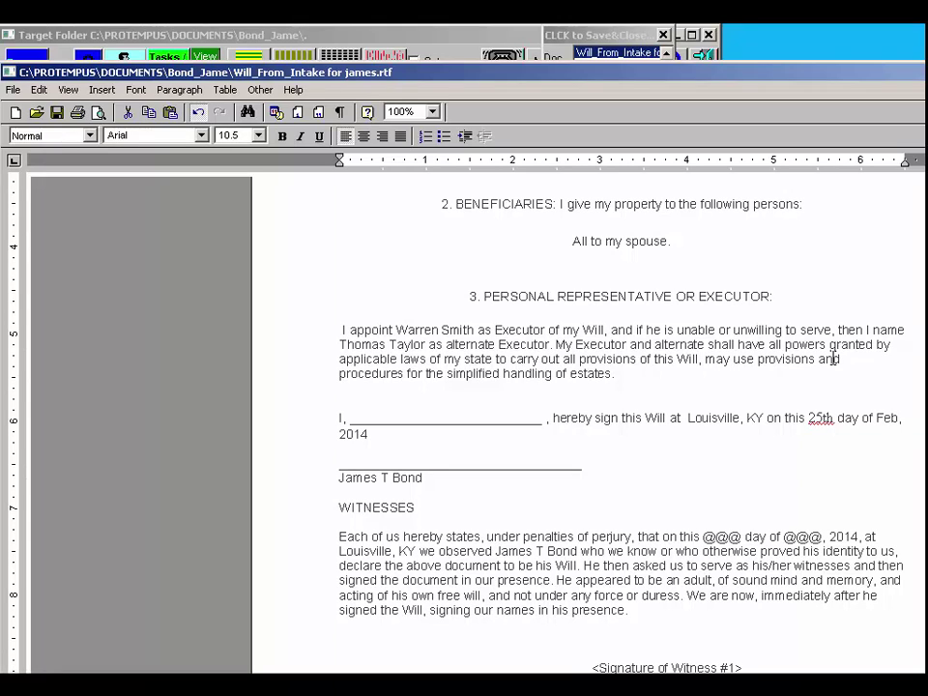
text(ruear)
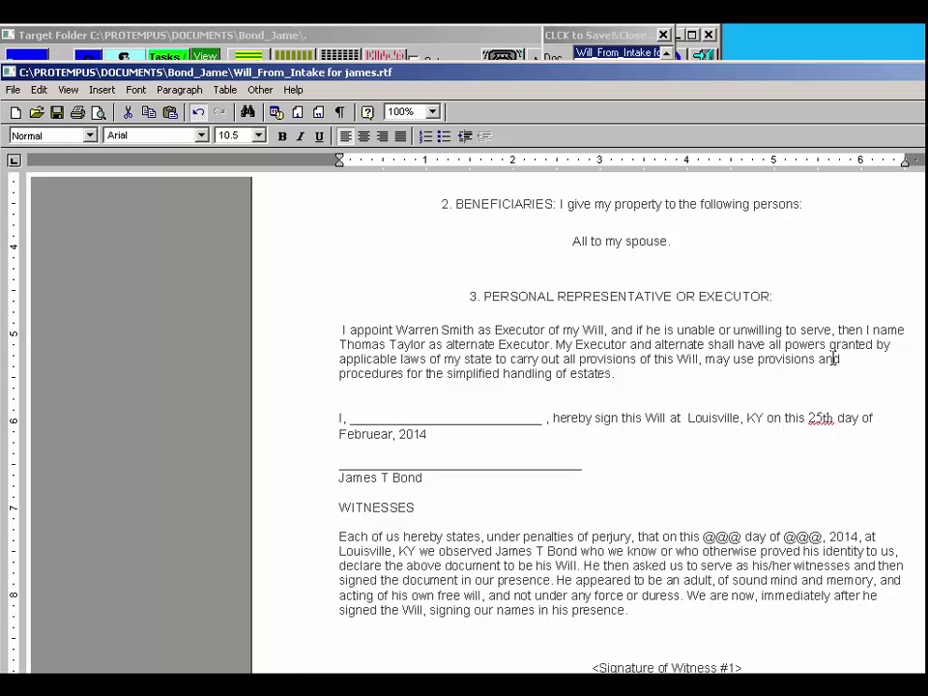
key(BackSpace)
key(BackSpace)
key(BackSpace)
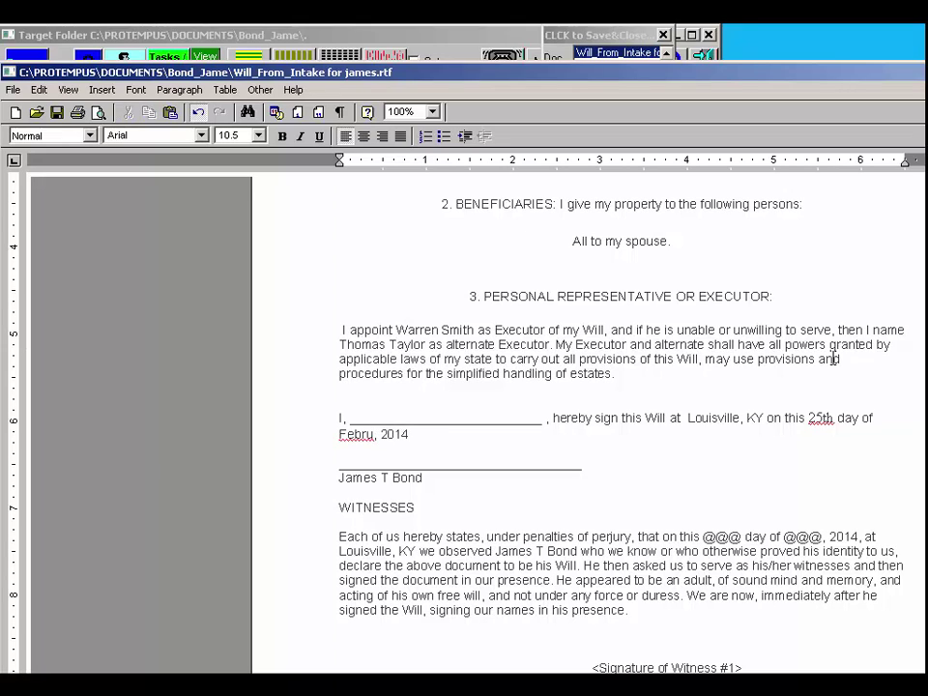
text(ary)
Fill the remaining placeholders in the witnesses paragraph with 25th for the day and February for the month
key(F3)
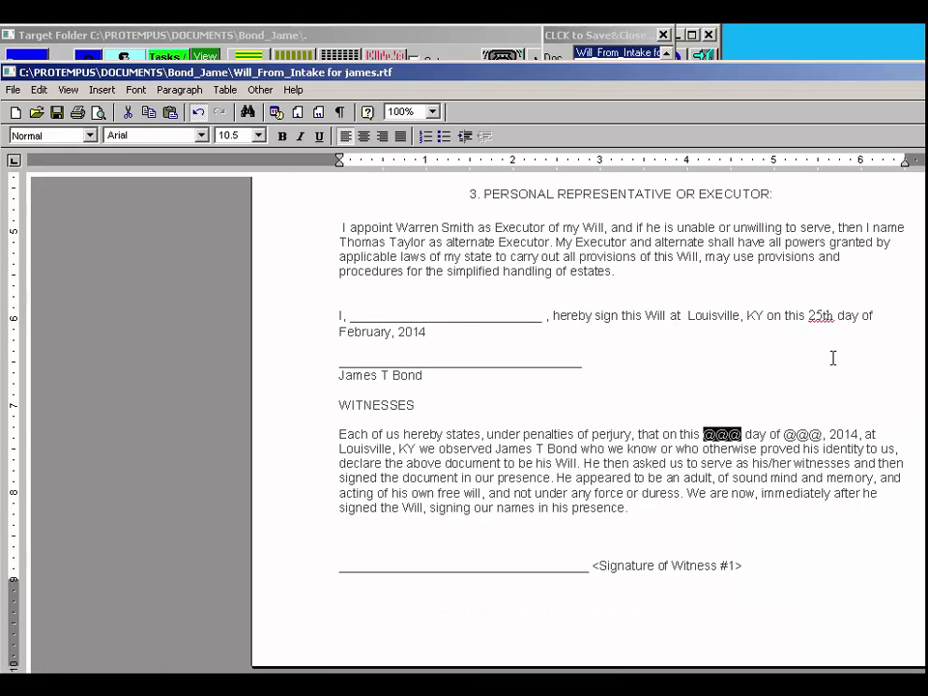
text(25th)
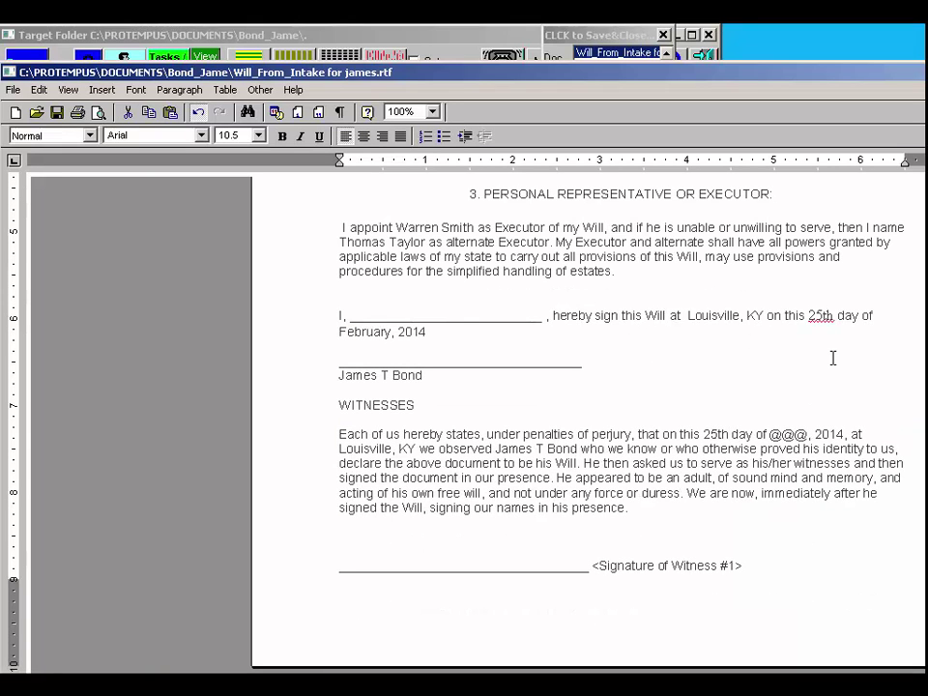
key(F3)
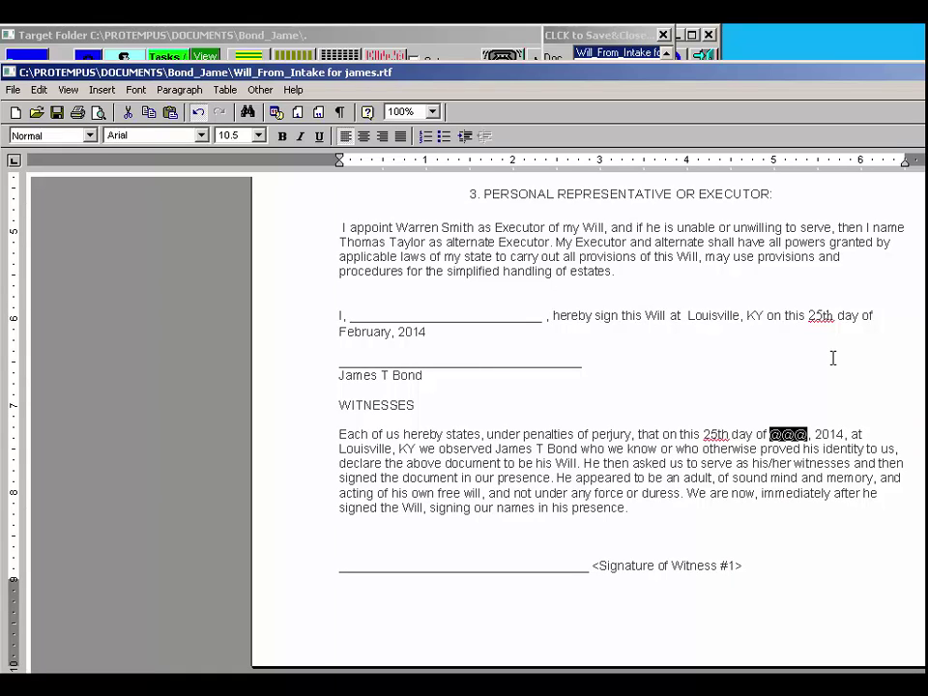
text(Febr)
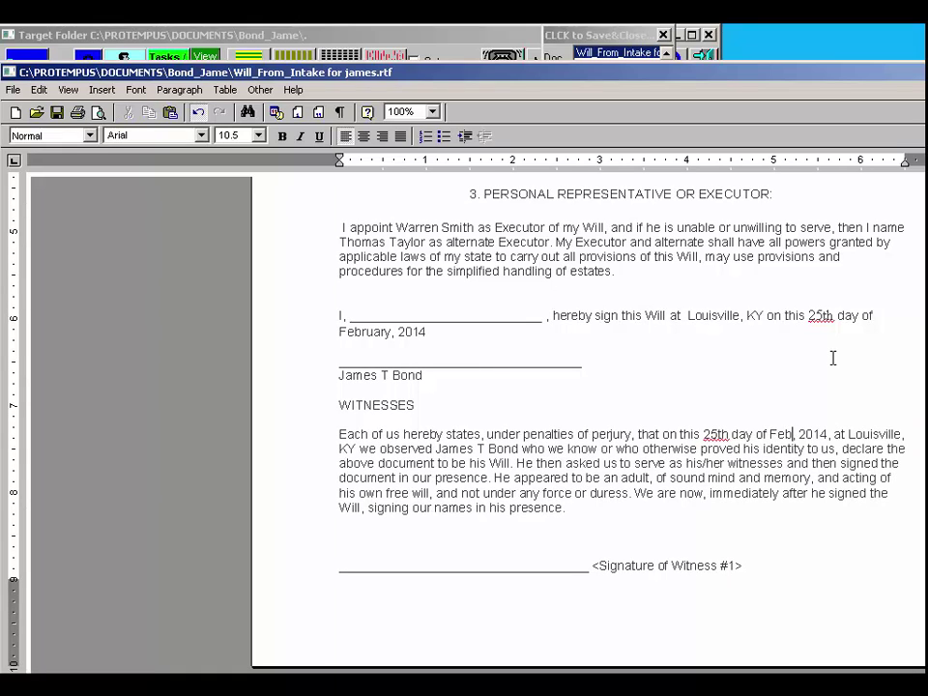
text(uary)
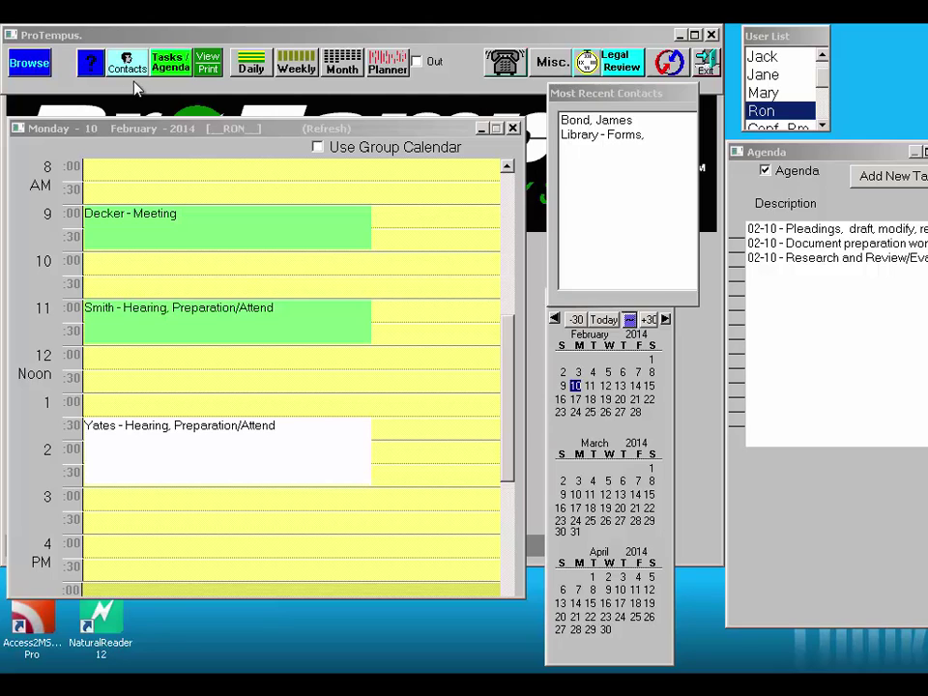
Find the client's contact by last name and open the record's list of cases and matters
click(130, 78)
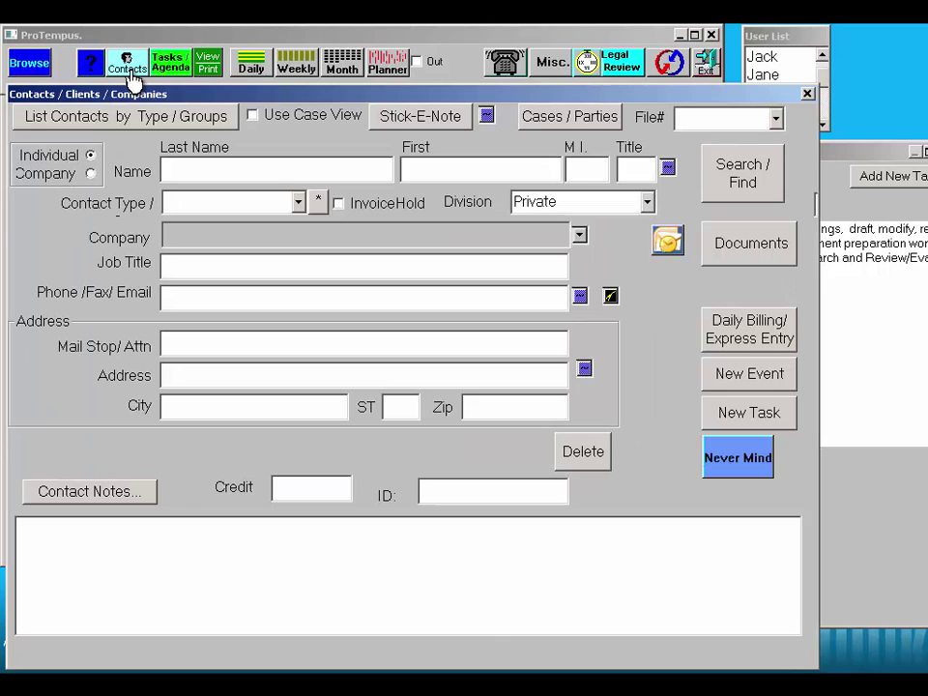
text(bond)
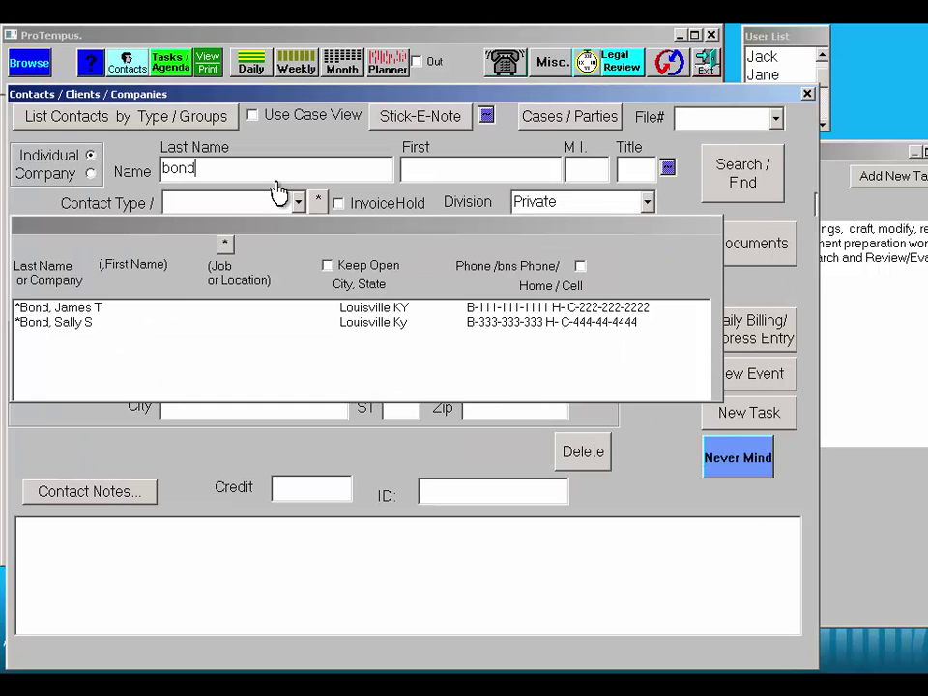
click(87, 309)
click(584, 124)
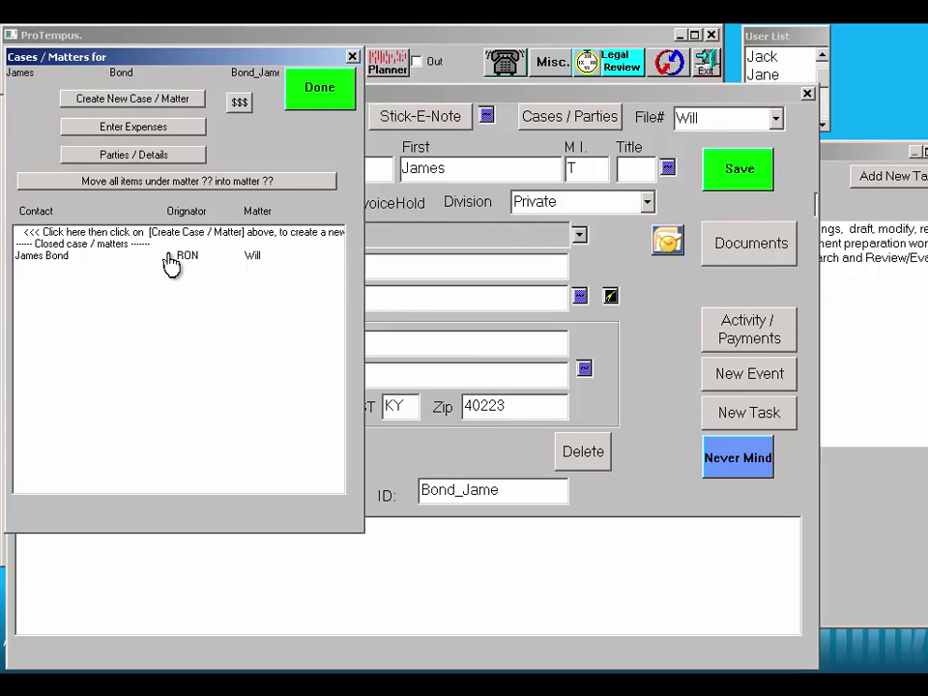
Create a new case for the client with billing code Dom_Un_NK and an hourly rate of 200, and close the case list
click(137, 102)
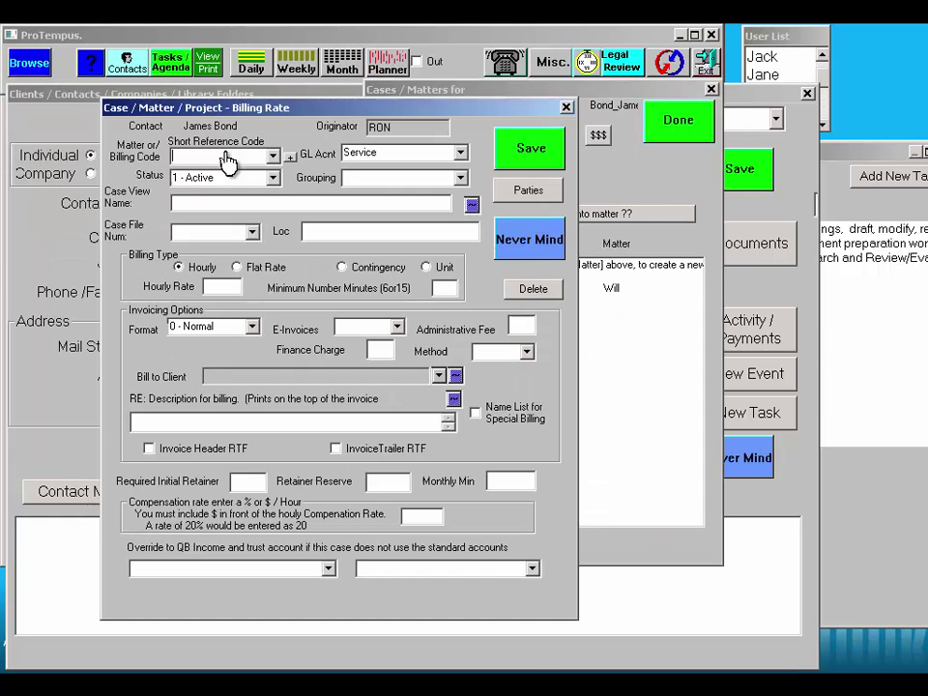
click(272, 155)
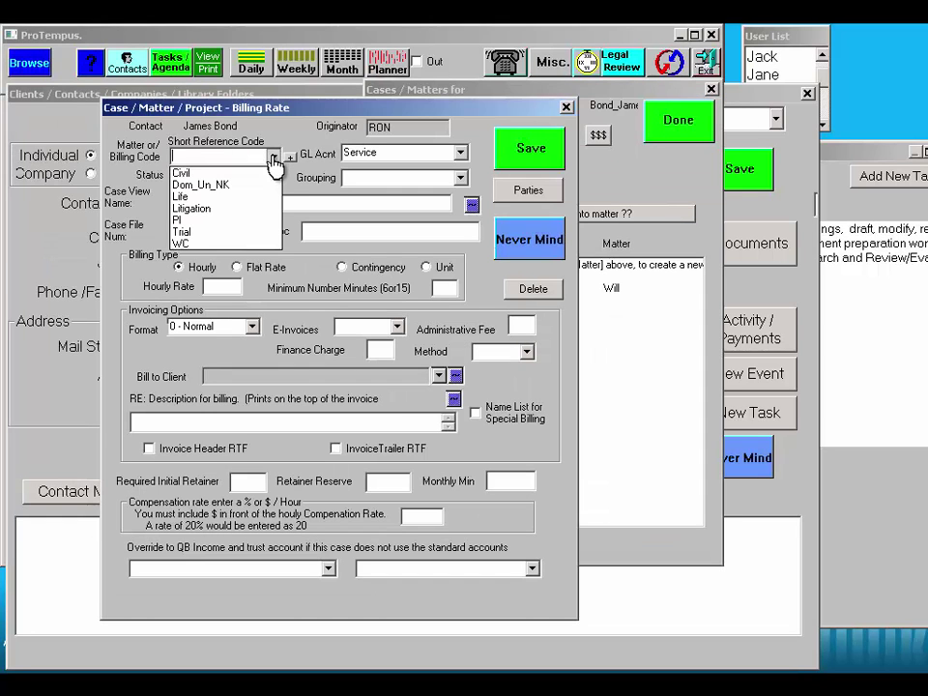
click(212, 186)
click(226, 290)
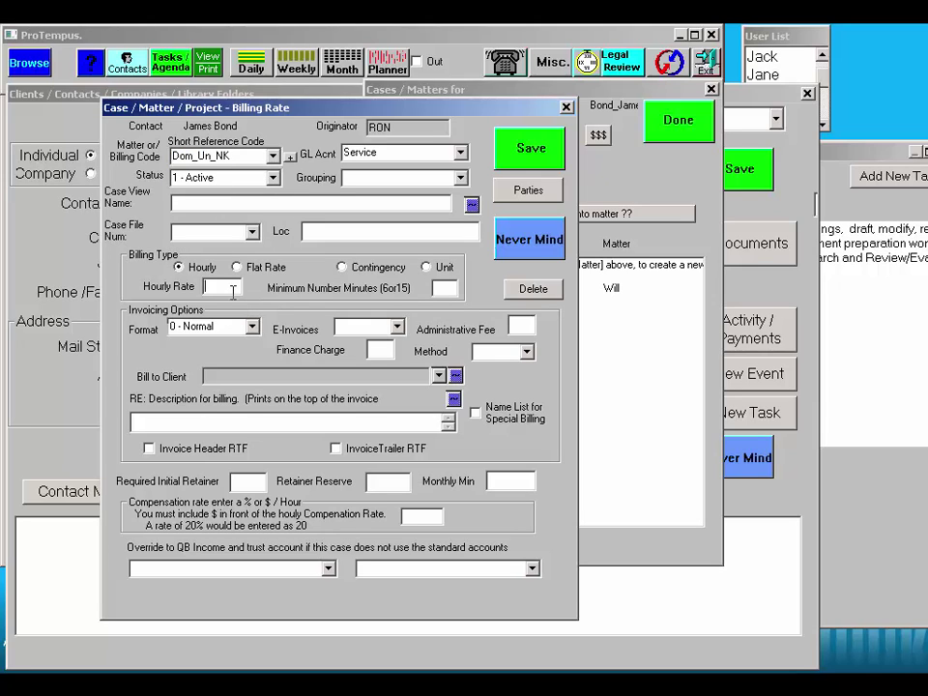
text(200)
click(529, 147)
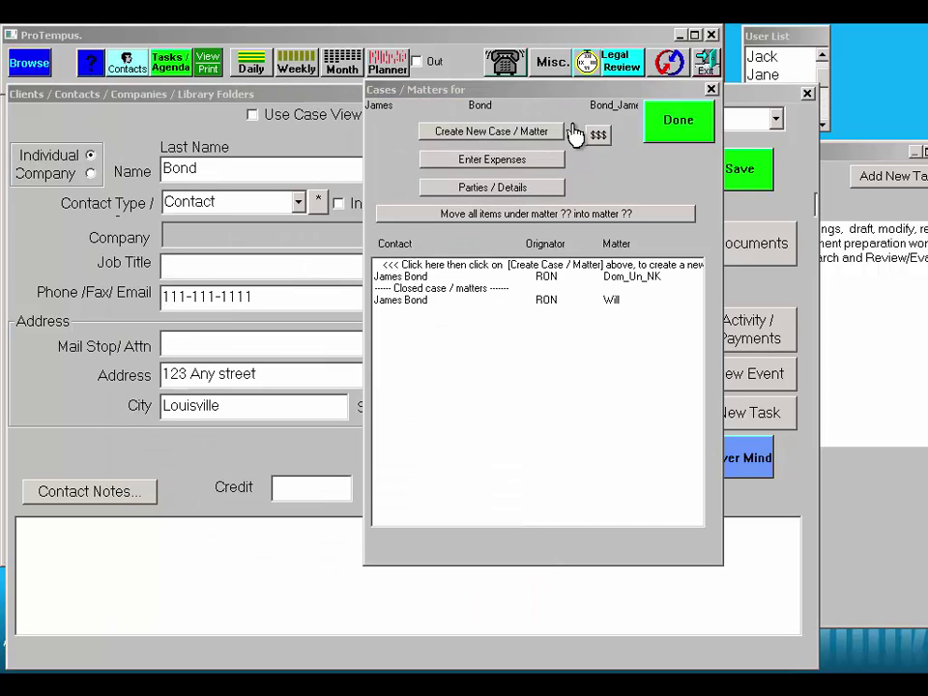
click(680, 136)
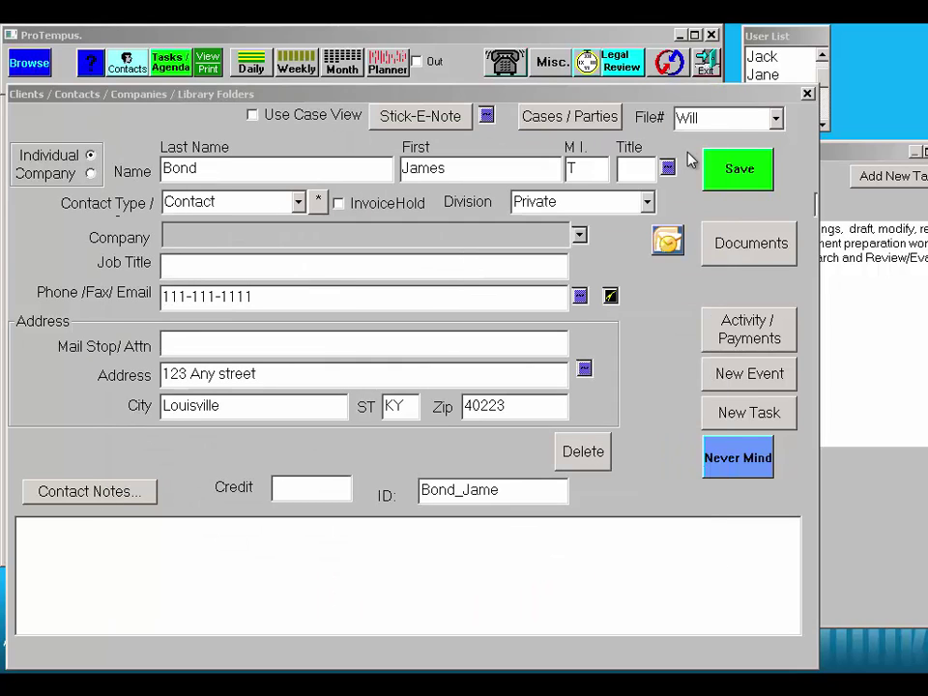
Create a document named intake in the client's Dom_Un_NK matter from the intake_test.txt template in the Dom_Un_NK forms folder, and close it
click(744, 245)
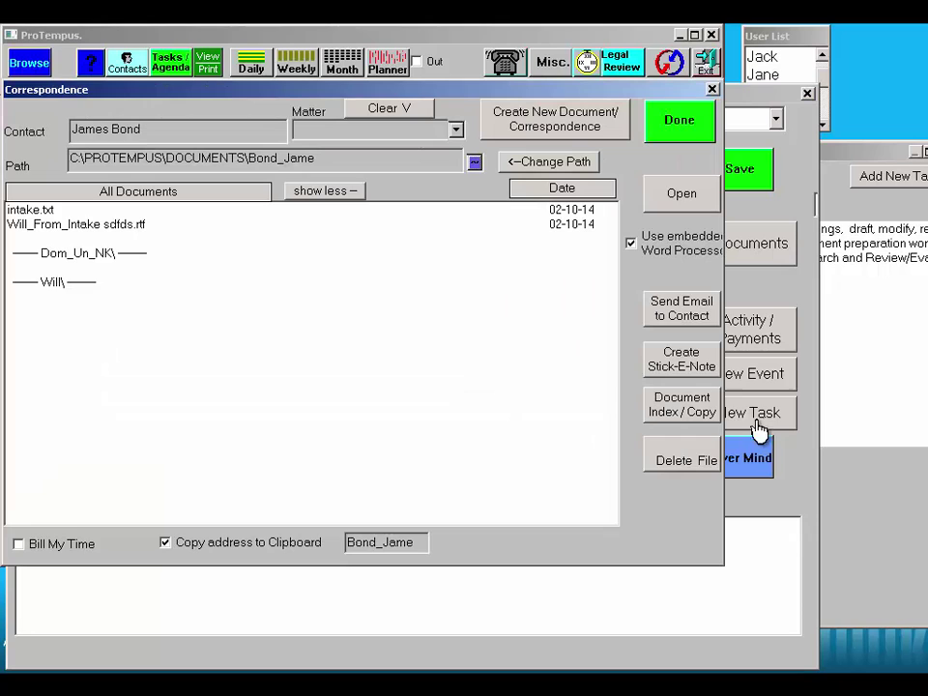
click(569, 123)
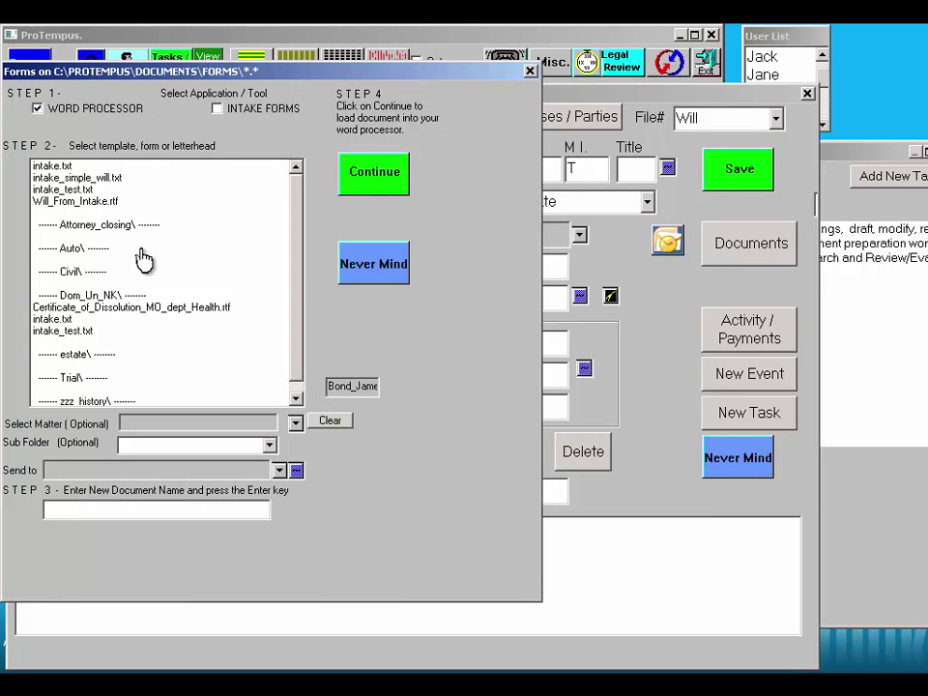
click(66, 335)
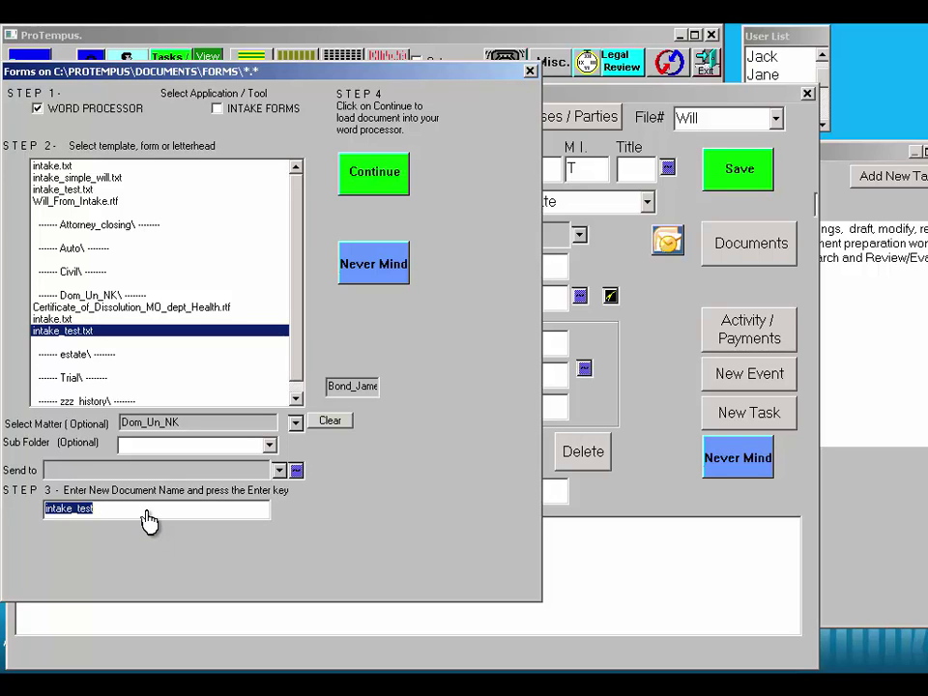
click(382, 183)
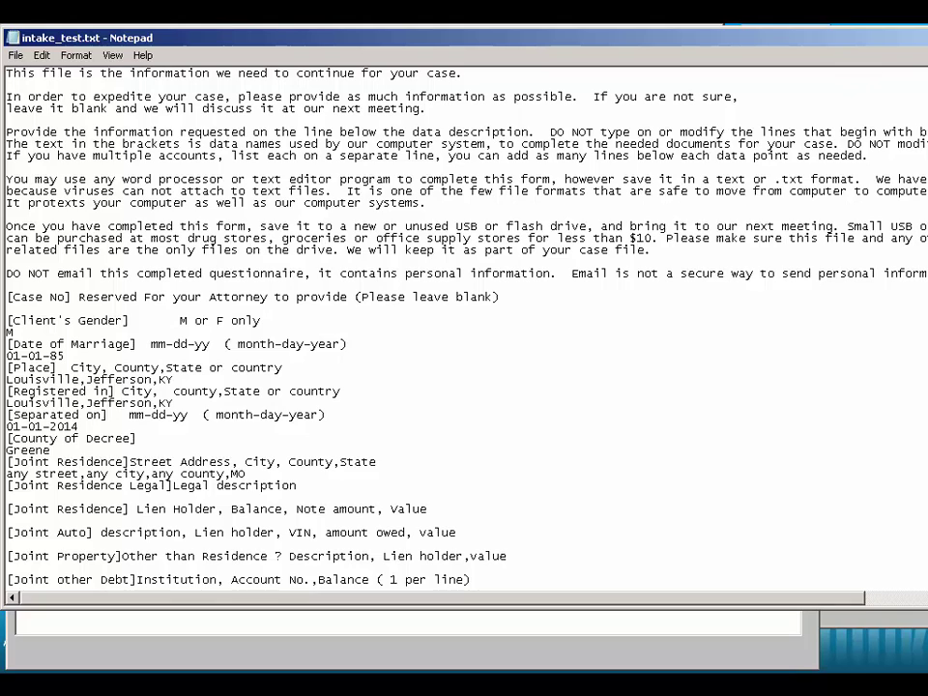
key(alt+F4)
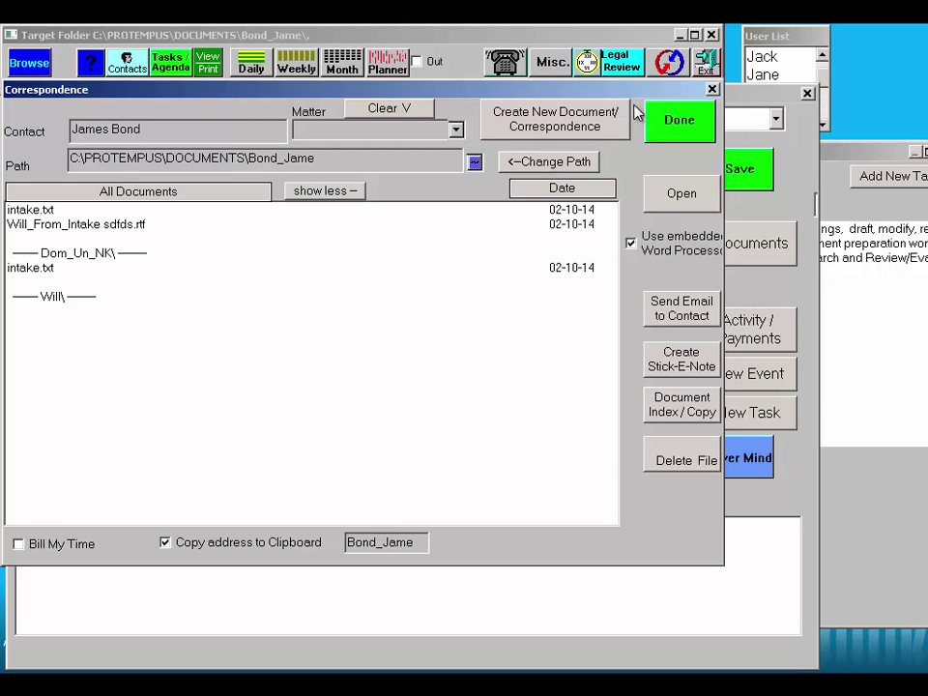
click(676, 120)
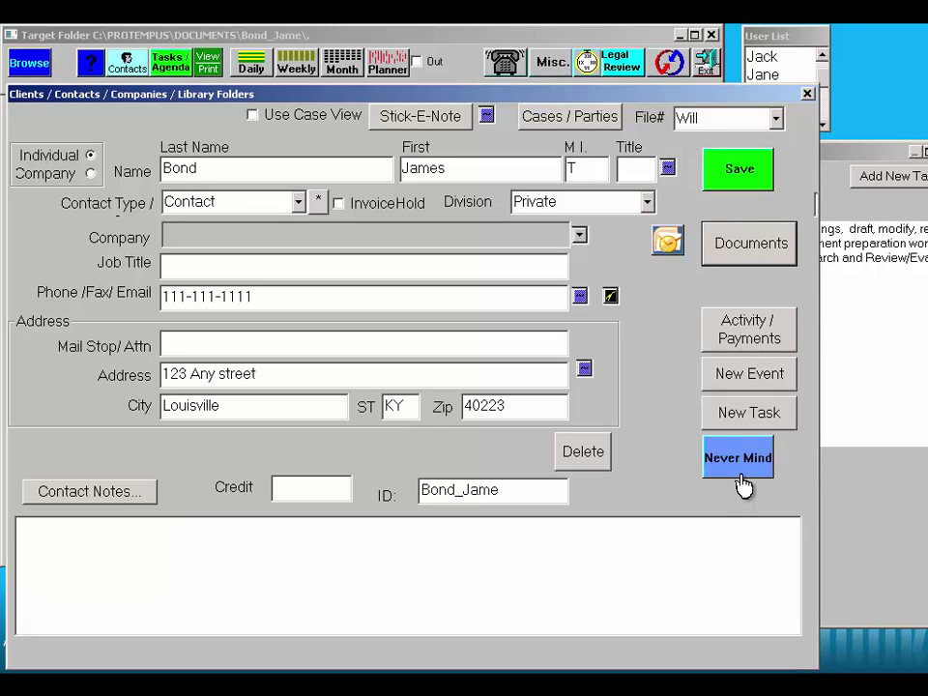
Open the details of the client's Dom_Un_NK case and add the client as a party with the role Pet
click(569, 117)
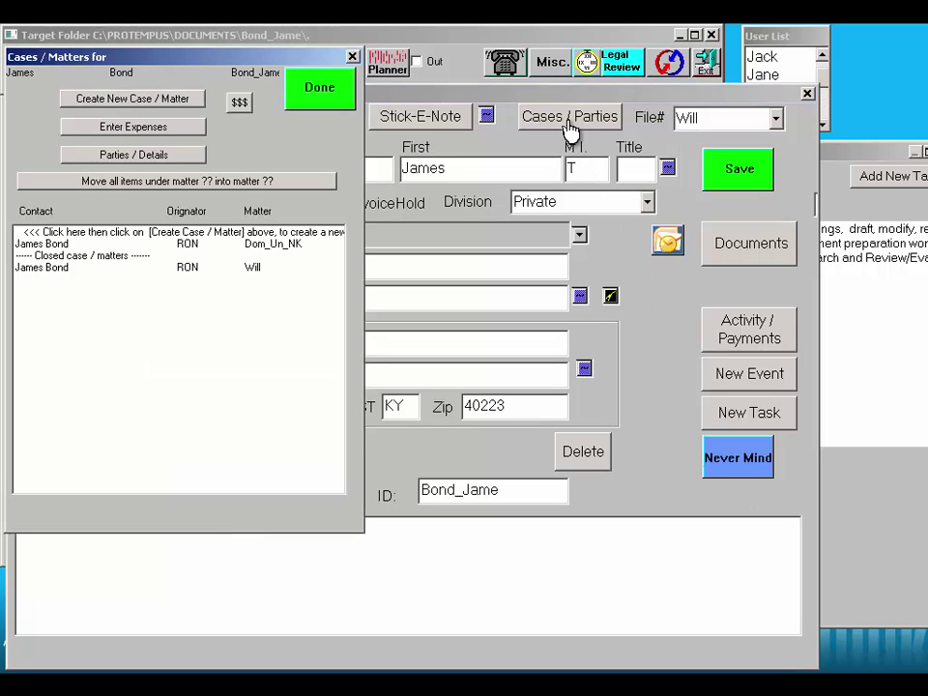
click(193, 247)
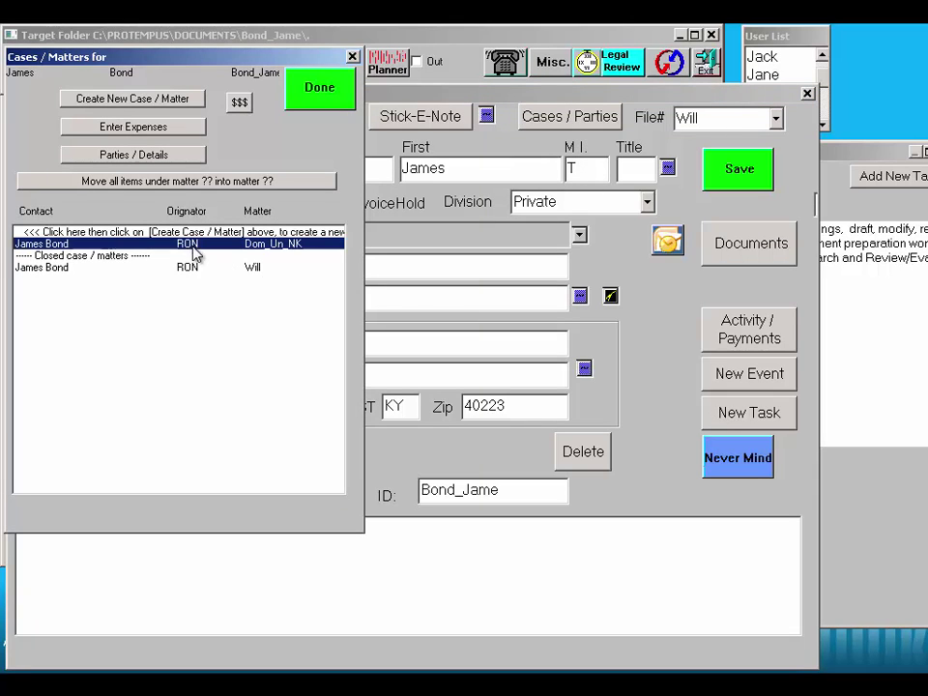
click(150, 154)
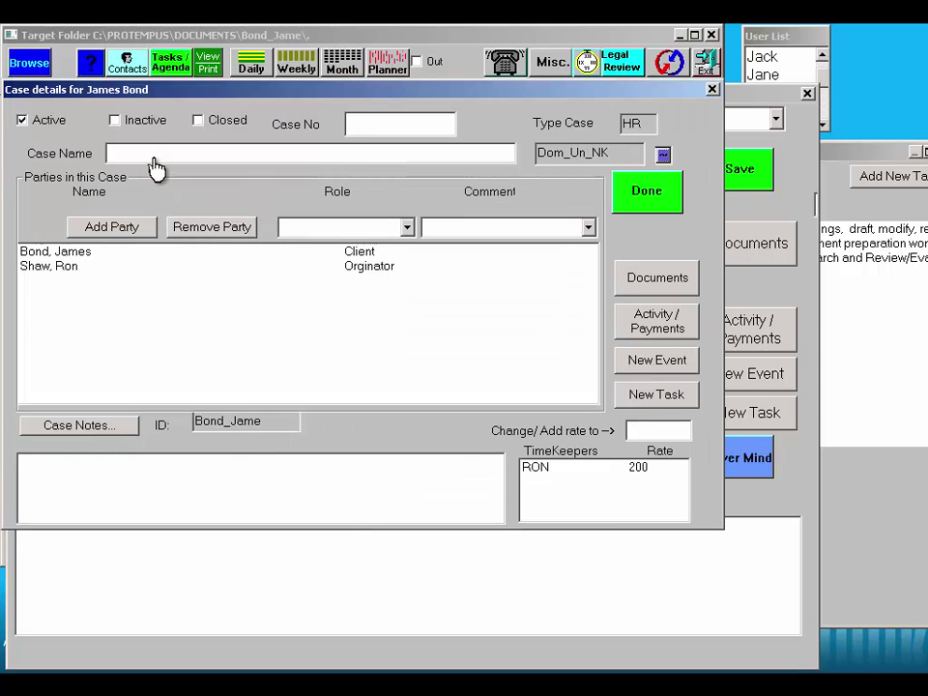
click(354, 232)
text(Pet)
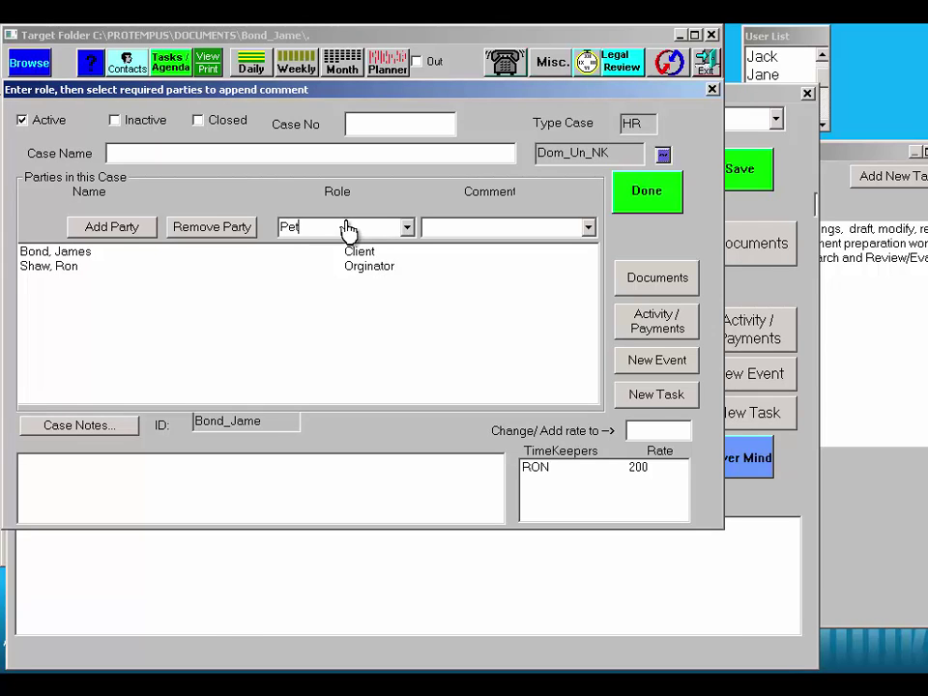
key(Return)
Add the client to the case again as a party with the role Hus, finding the contact by last name
text(Hus)
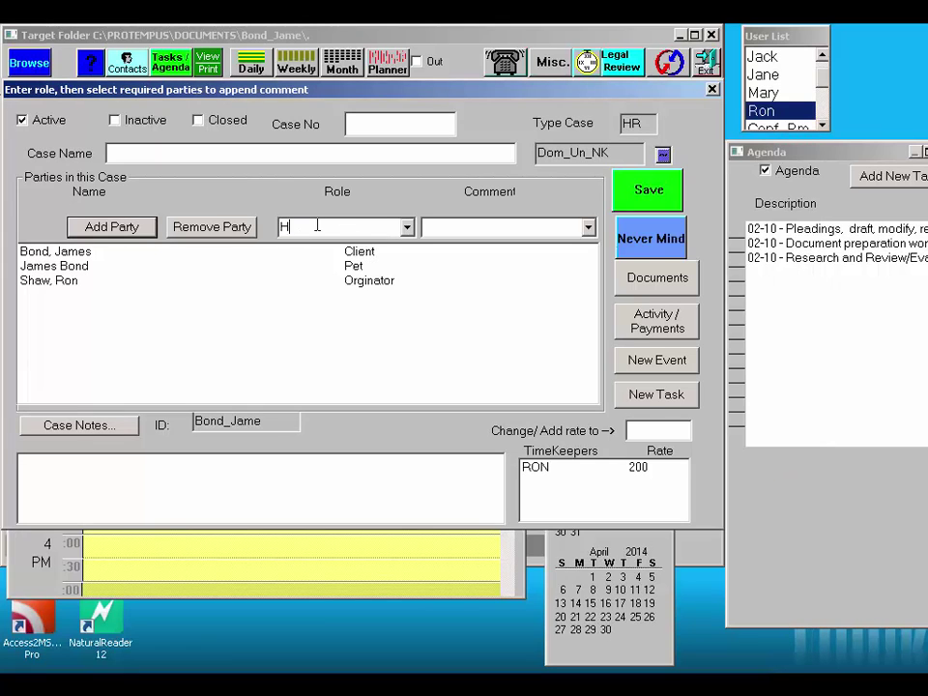
click(114, 230)
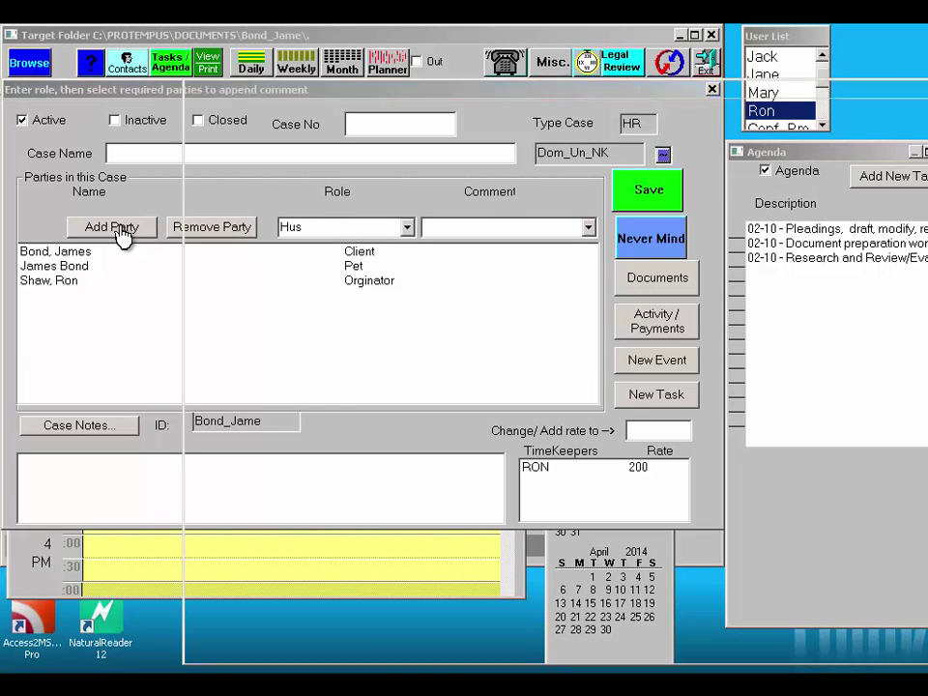
text(bond)
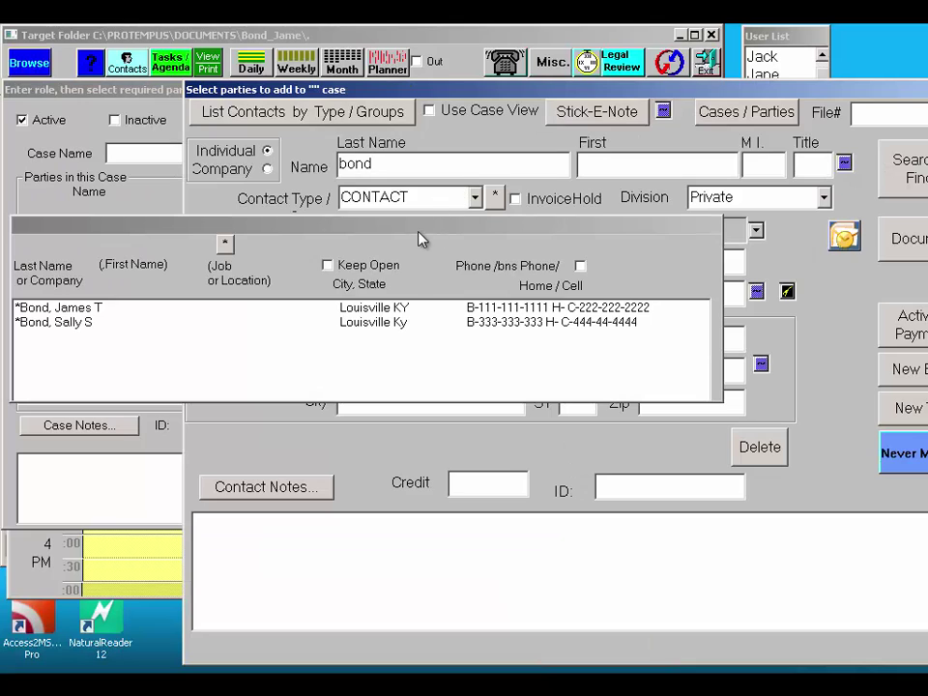
click(382, 313)
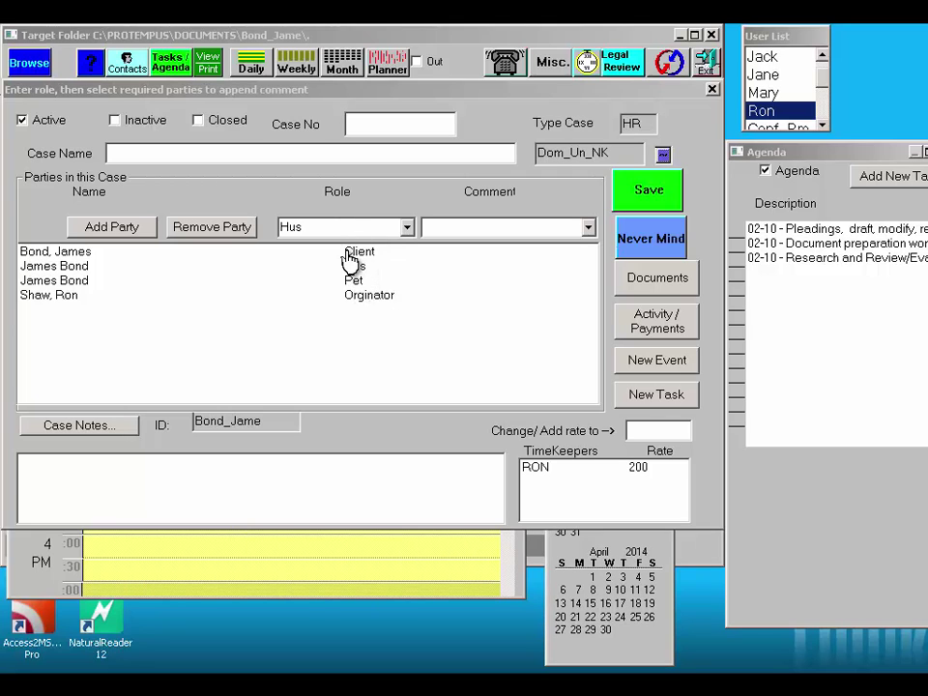
Add the client's spouse to the case as a party with the role res
click(324, 228)
key(BackSpace)
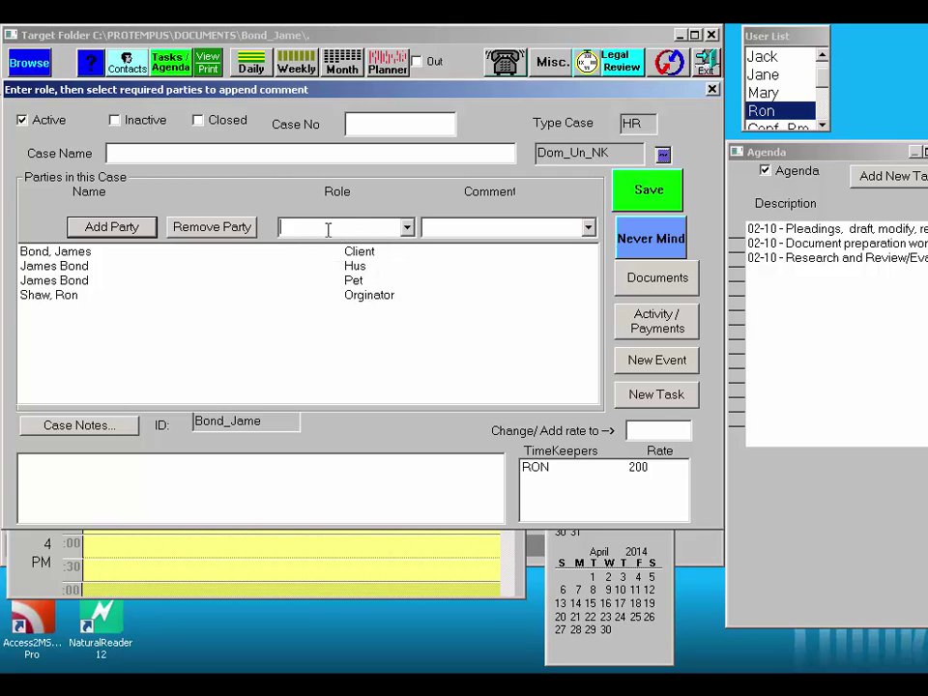
text(res)
click(111, 230)
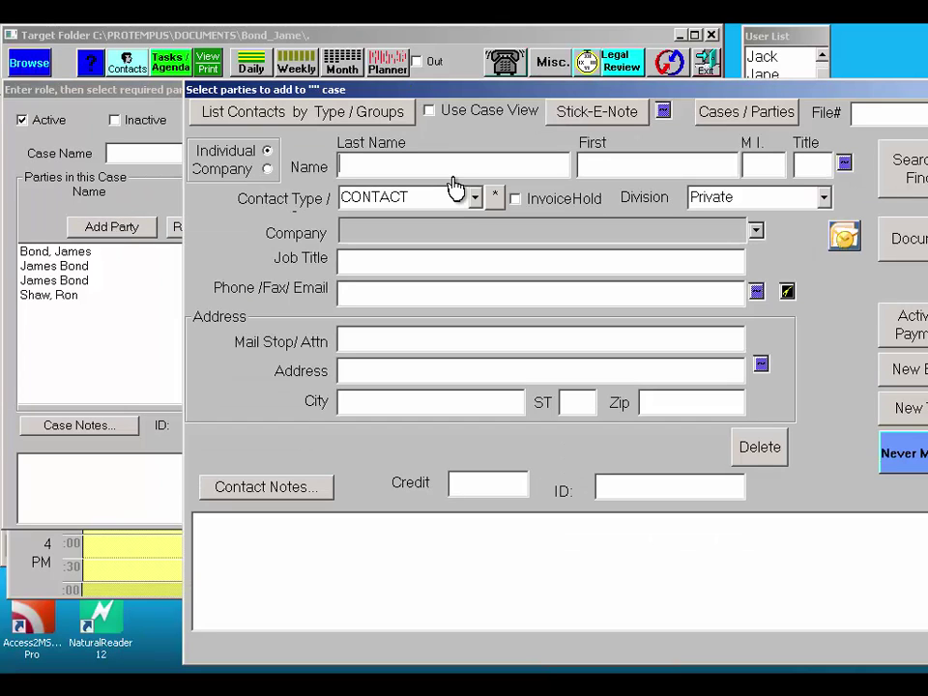
text(Bond)
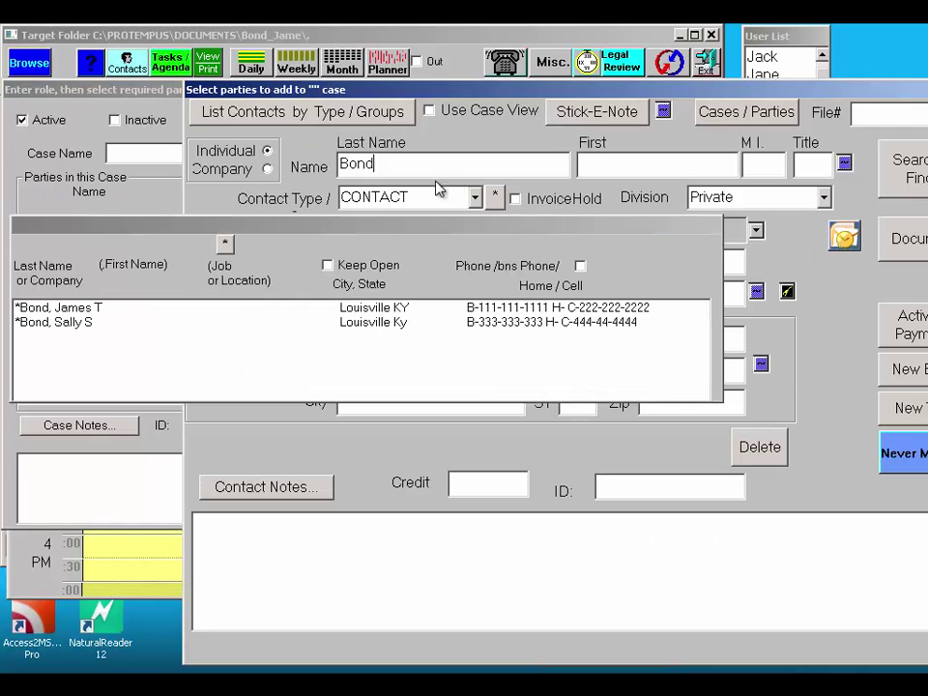
click(372, 322)
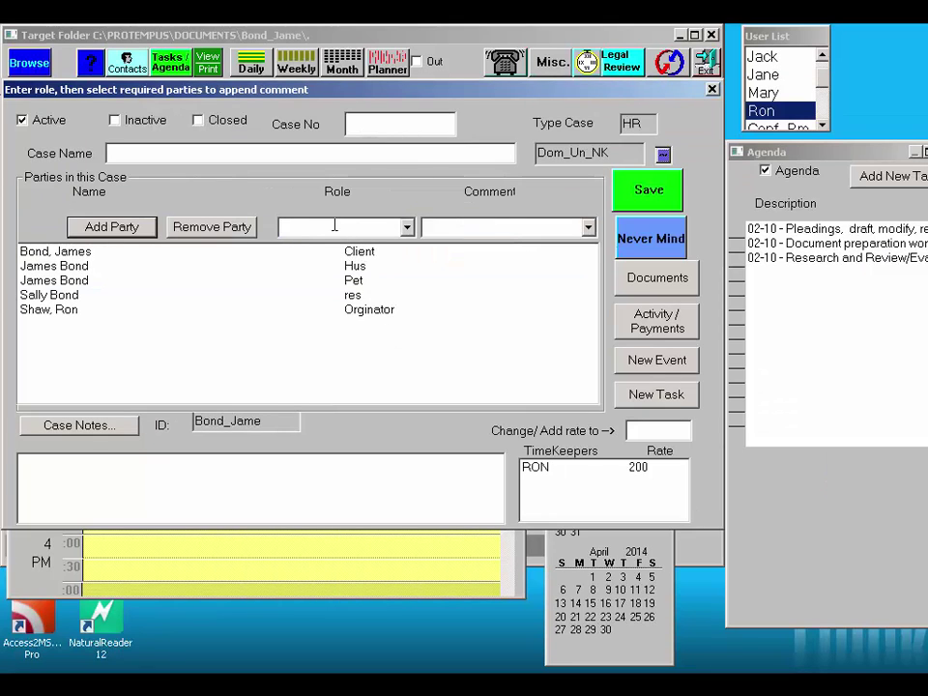
Add the spouse again as a party with the role Wife, and save the case details
text(Wife)
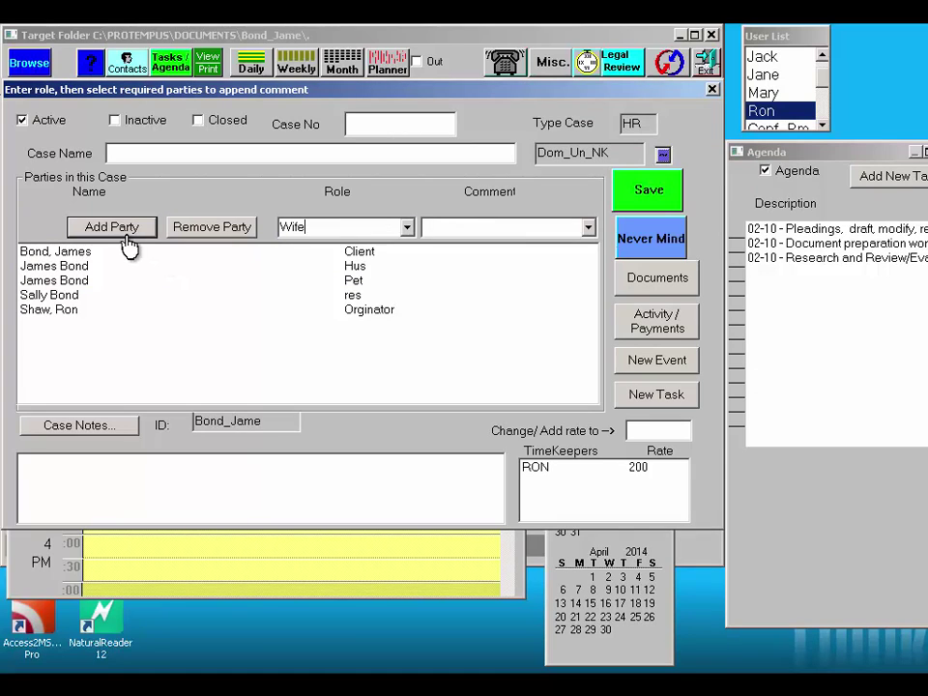
click(128, 243)
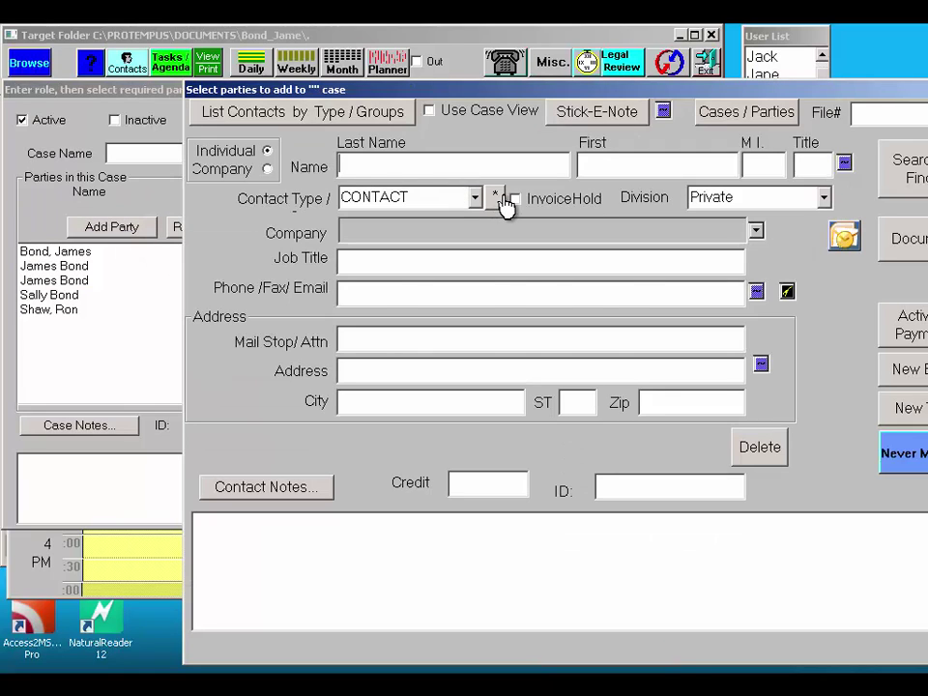
text(bond)
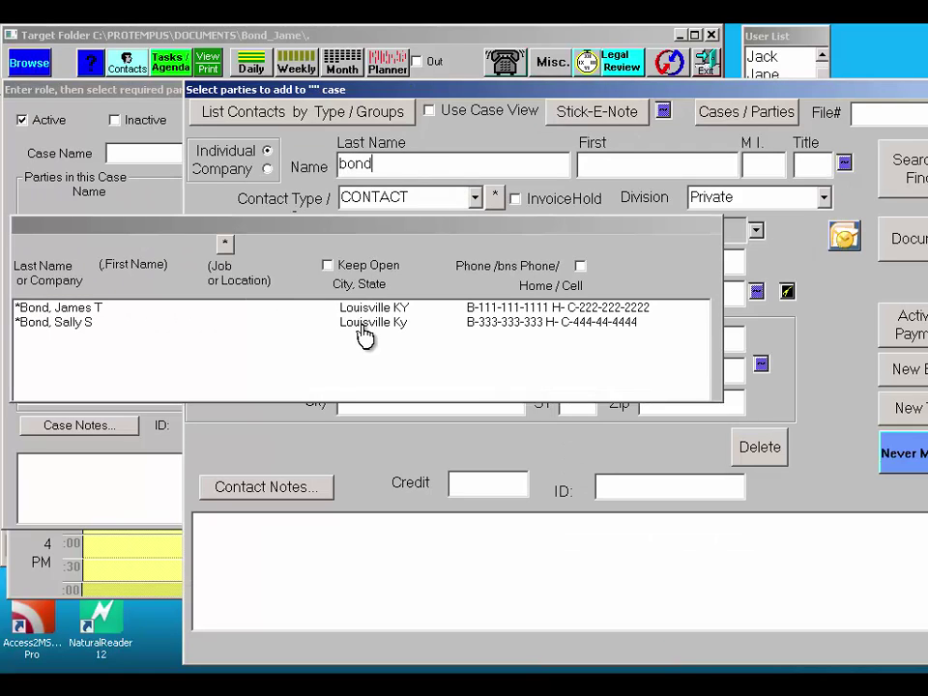
click(364, 323)
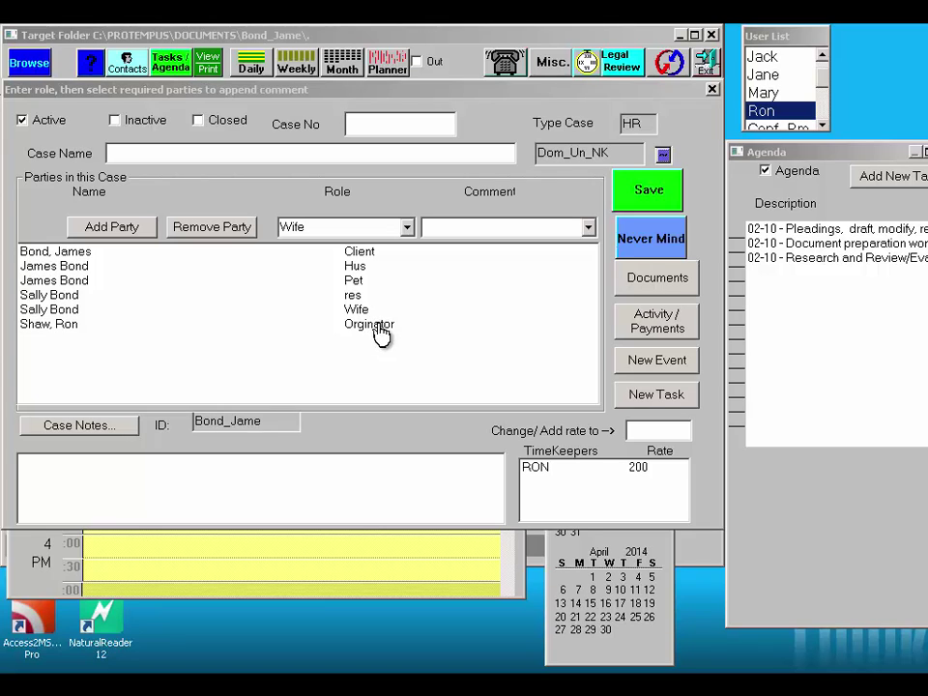
click(651, 198)
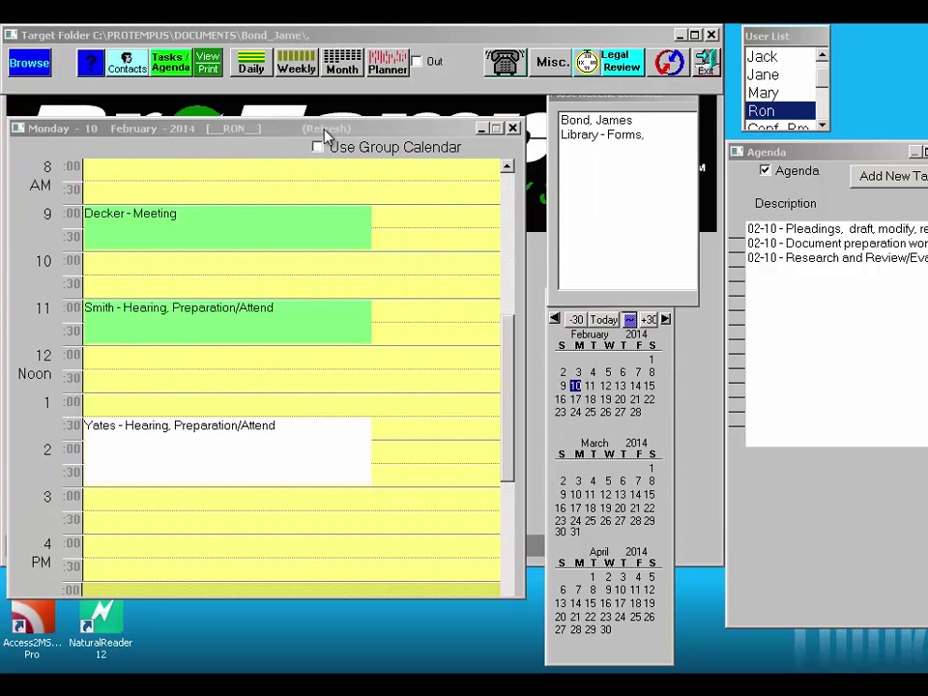
Reopen the client's contact record by last name and check the client's document list
click(119, 66)
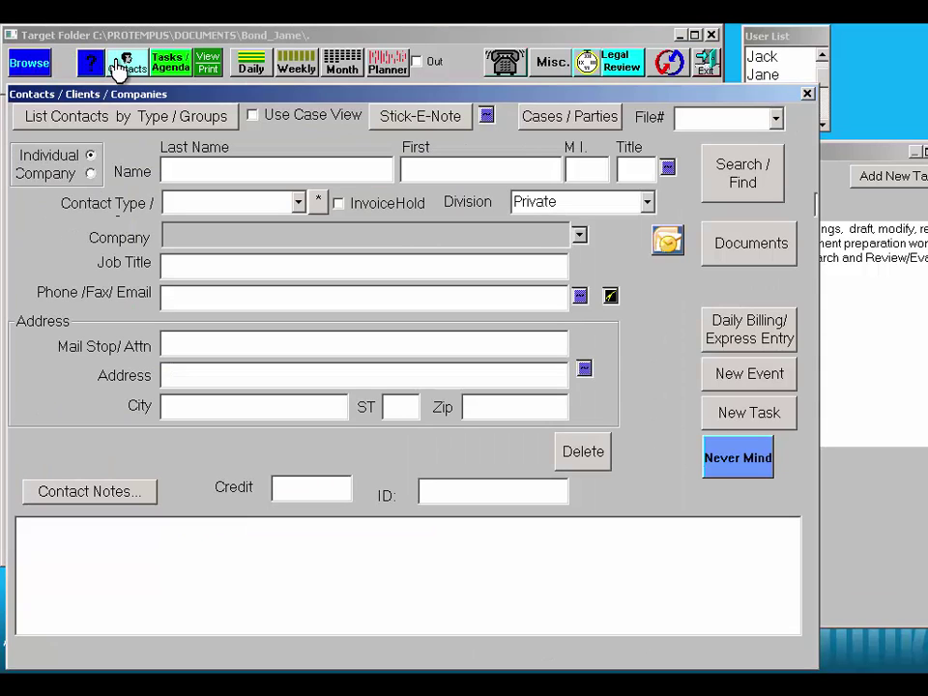
text(bond)
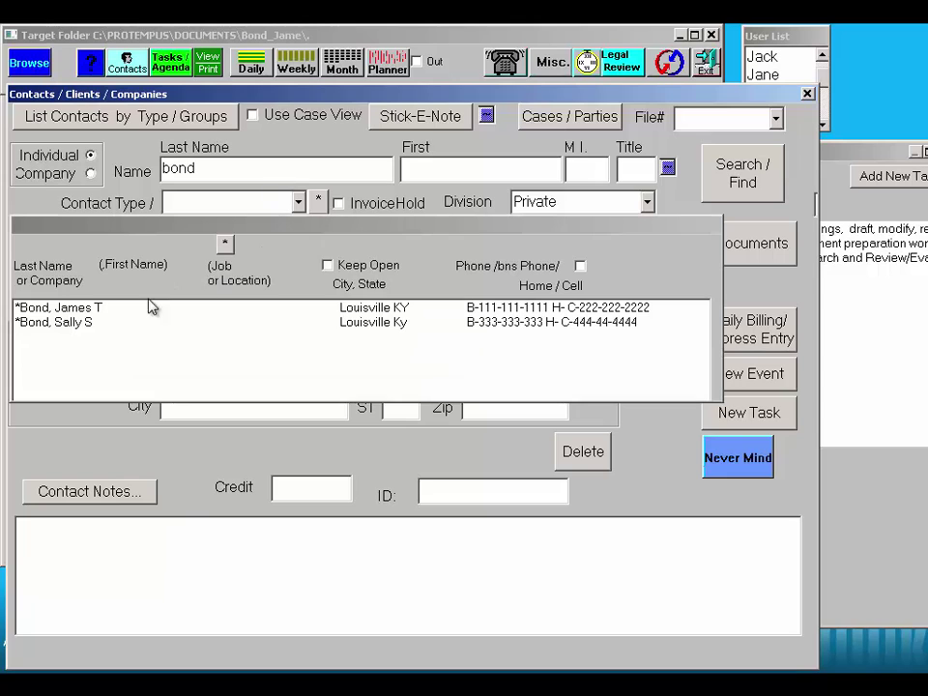
click(86, 309)
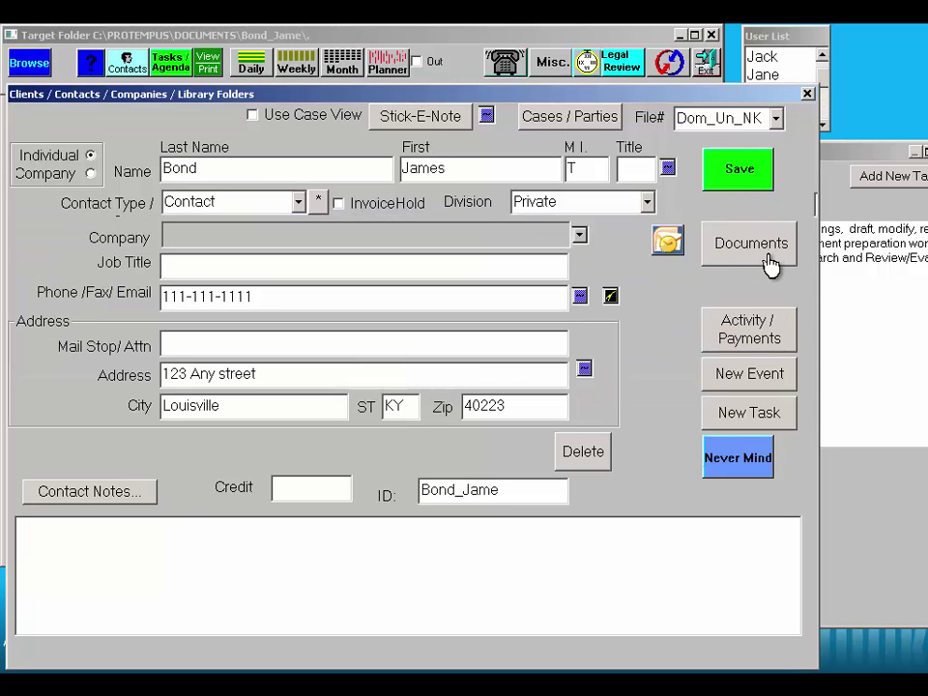
click(762, 259)
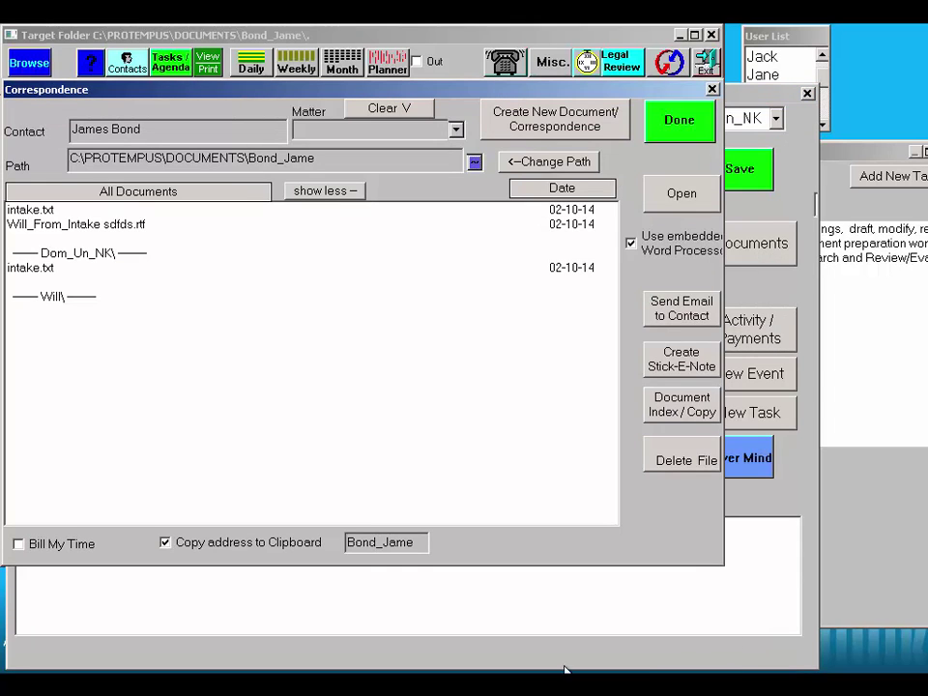
click(669, 120)
Import the client's intake form for the Dom_Un_NK matter with a new event's Import Intake activity, and leave the event unsaved
click(741, 386)
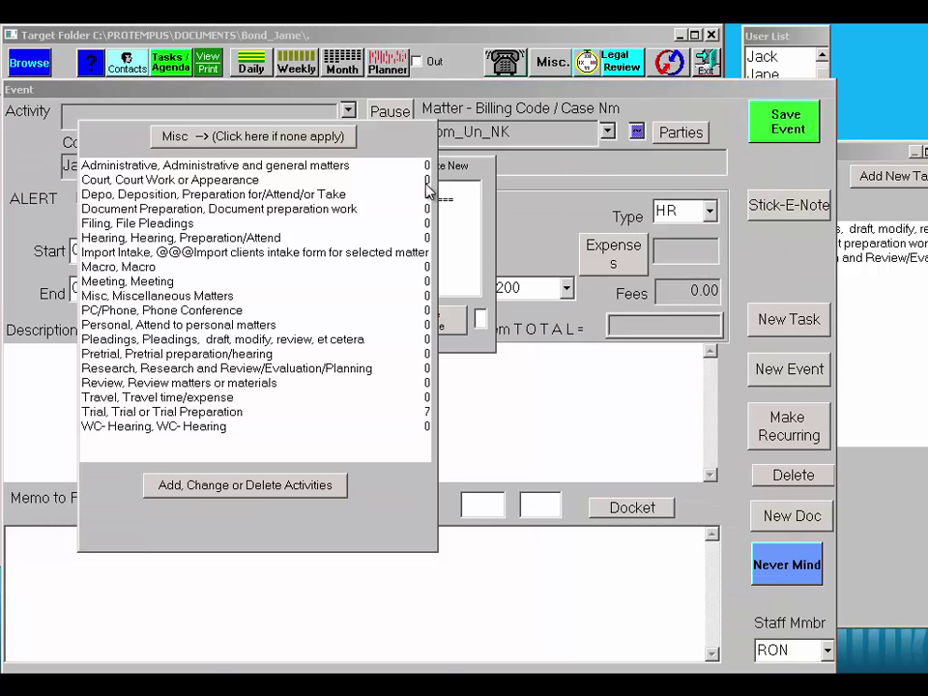
click(214, 254)
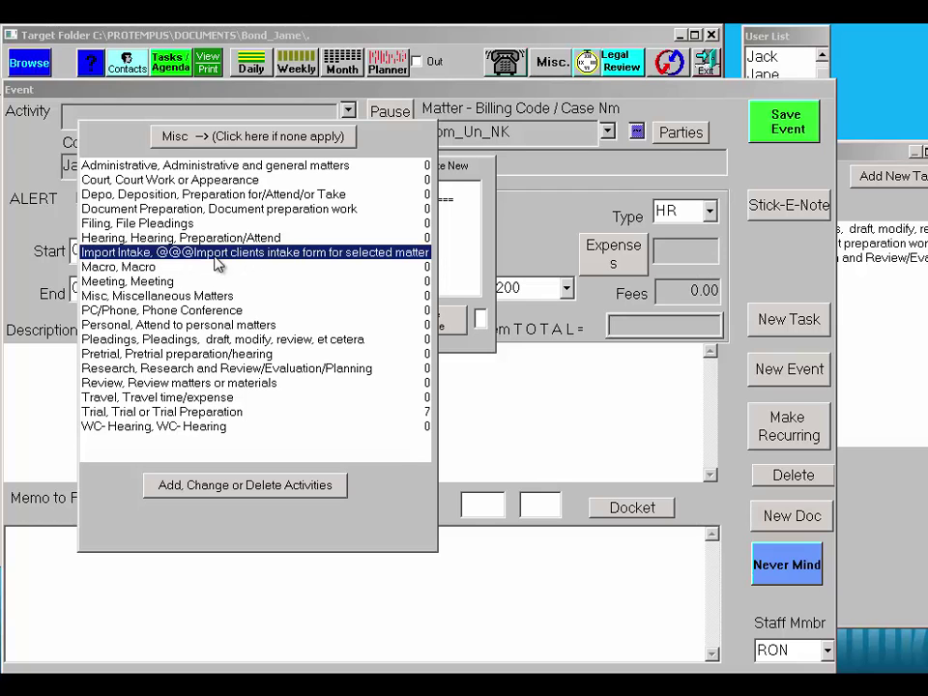
click(318, 549)
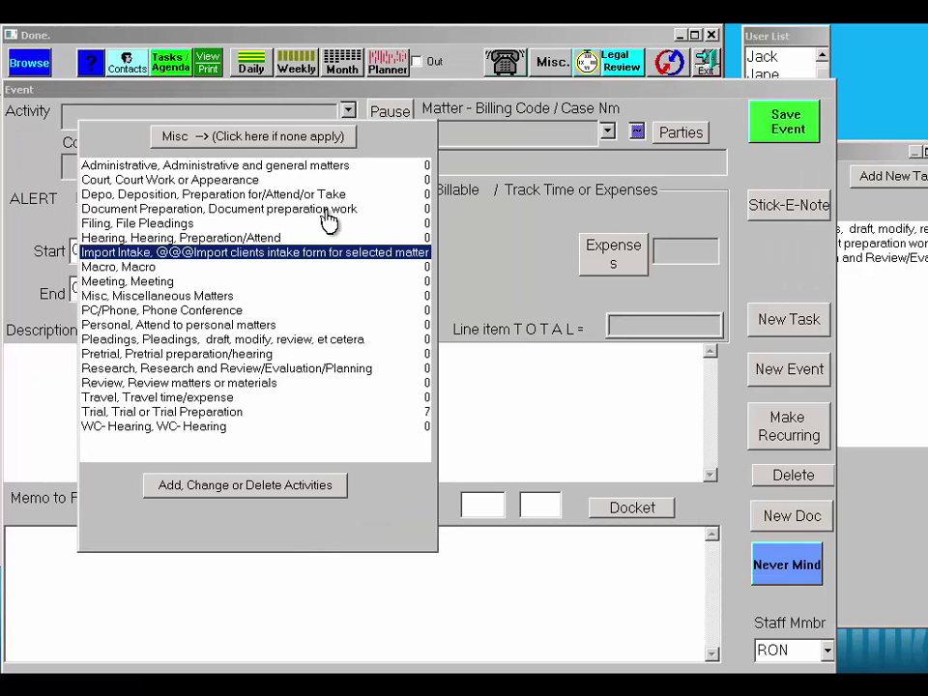
click(784, 572)
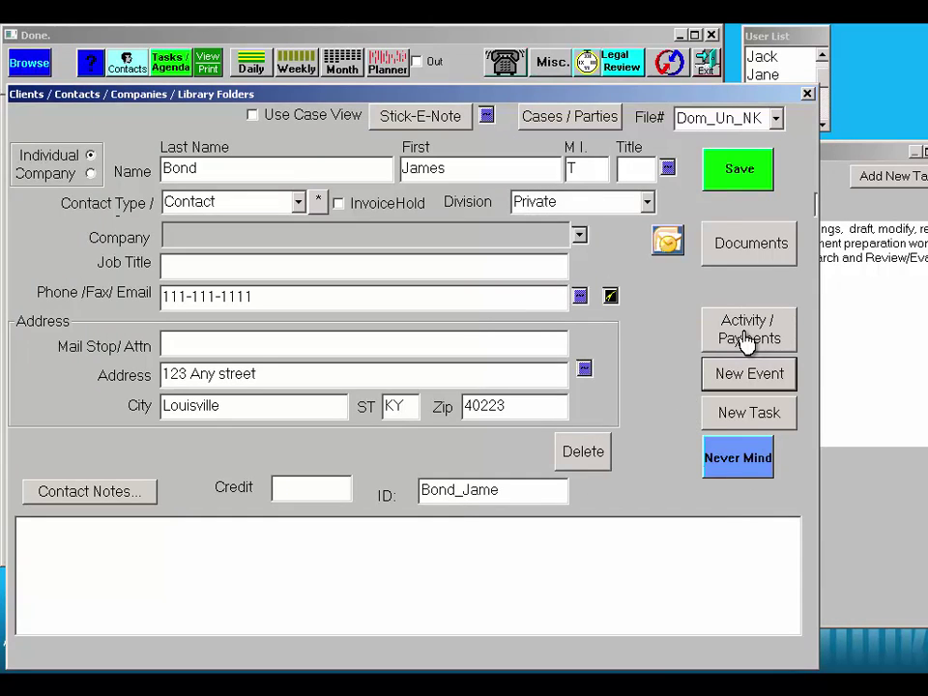
Examine the intake entries in the client's activity list, including the memo for the DOB field
click(747, 343)
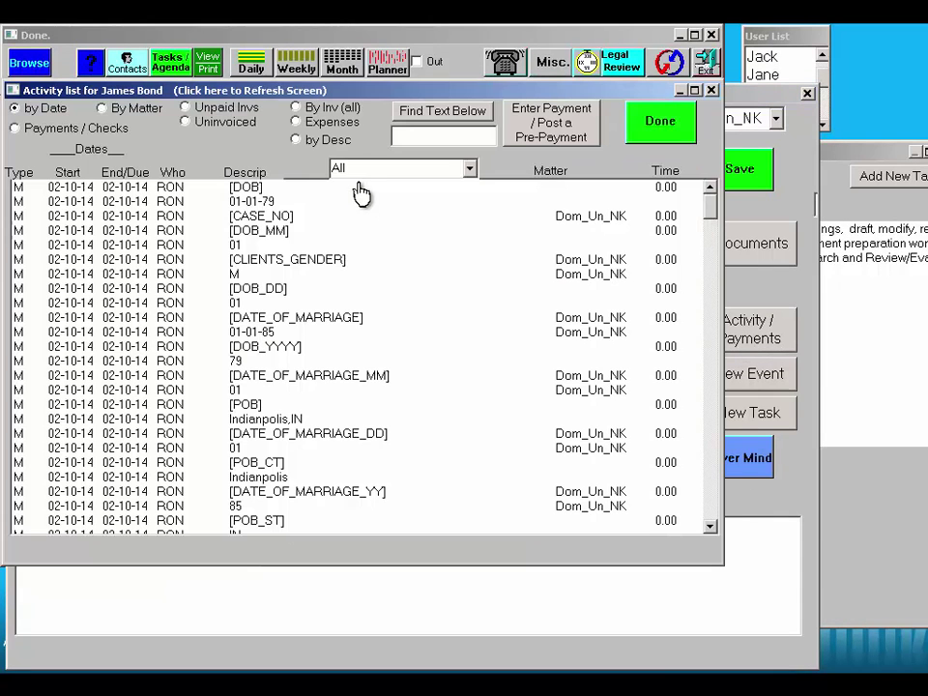
double_click(273, 197)
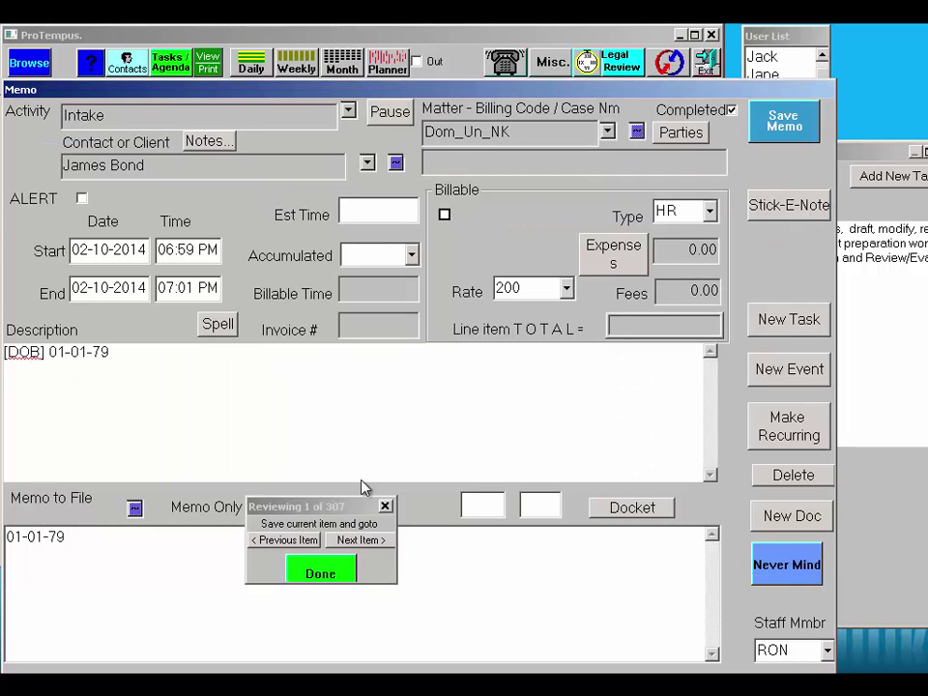
click(798, 566)
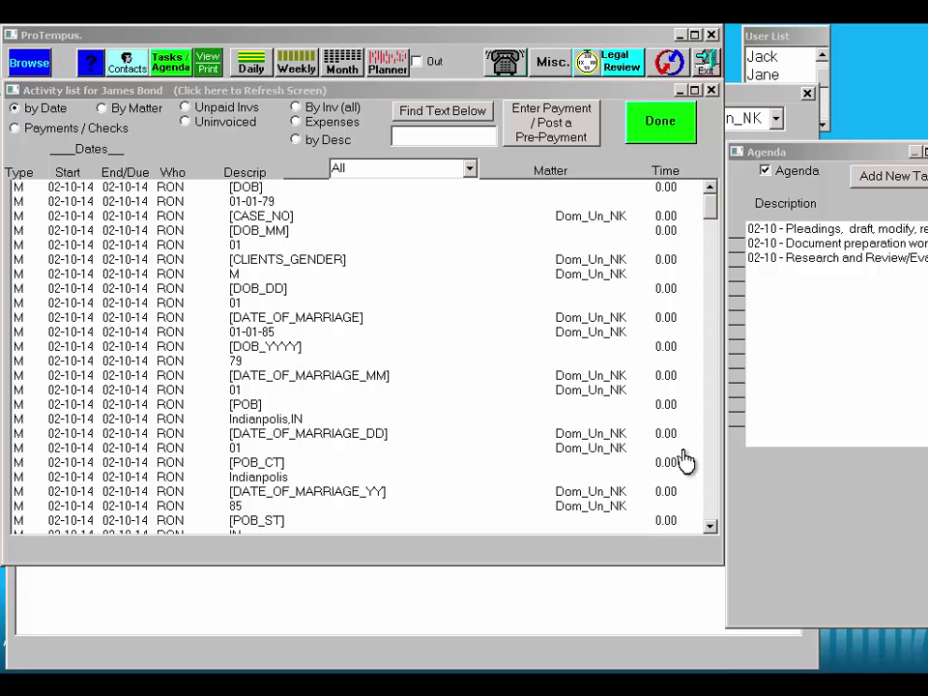
click(713, 486)
click(712, 486)
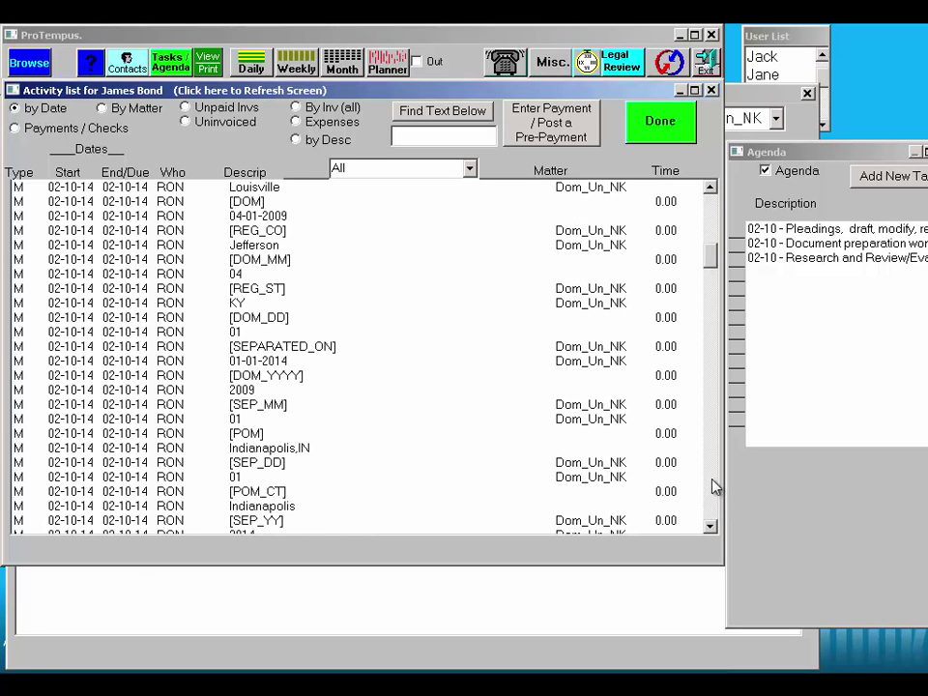
Review the remaining Dom_Un_NK intake entries for the husband and wife through the end of the activity list, and close the list
click(712, 486)
click(712, 488)
click(713, 489)
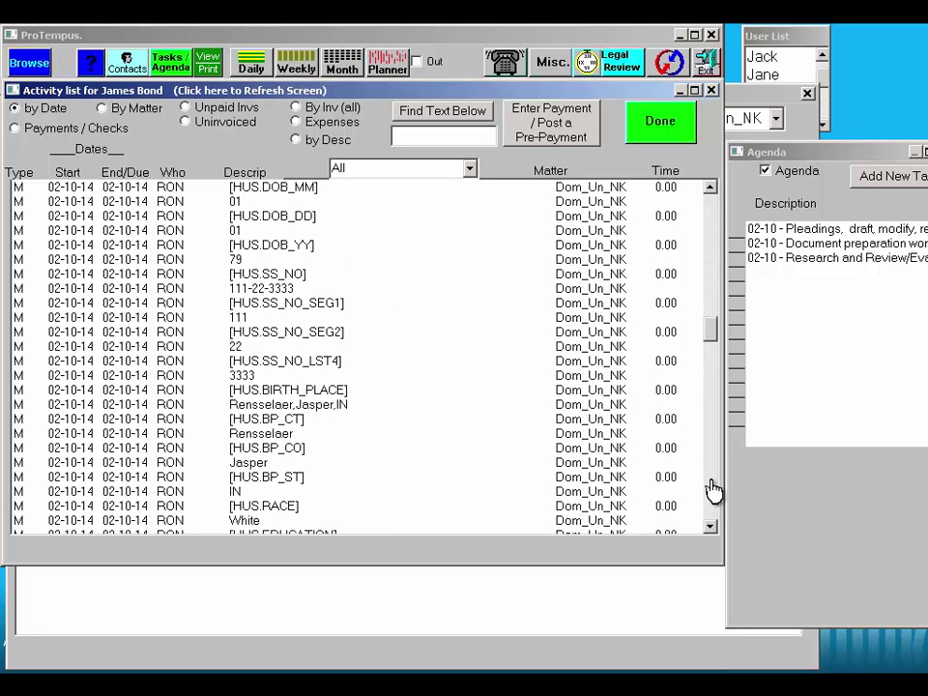
click(712, 486)
click(712, 487)
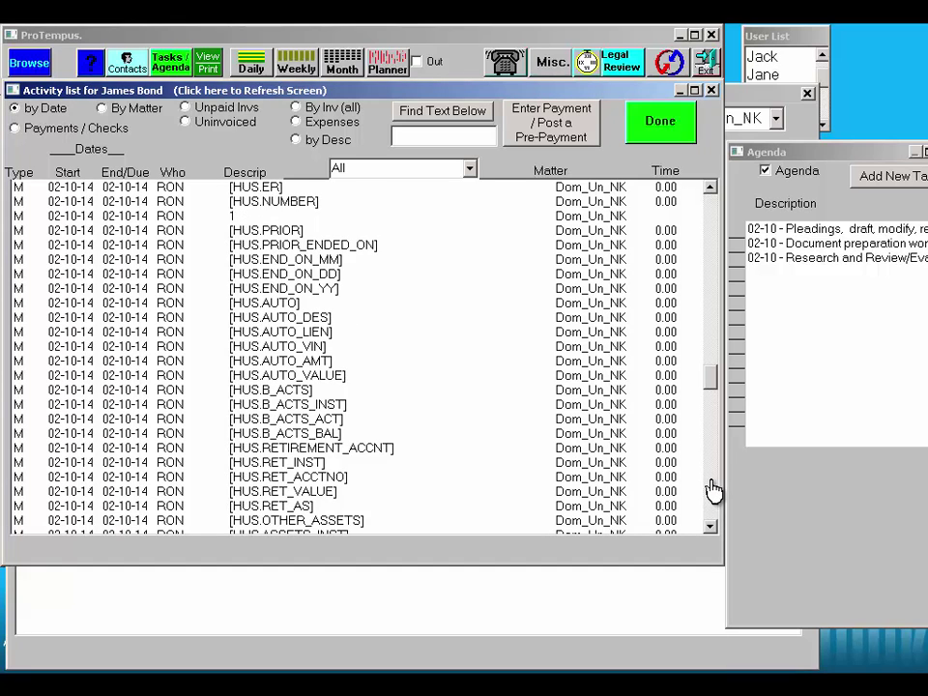
click(712, 490)
click(712, 489)
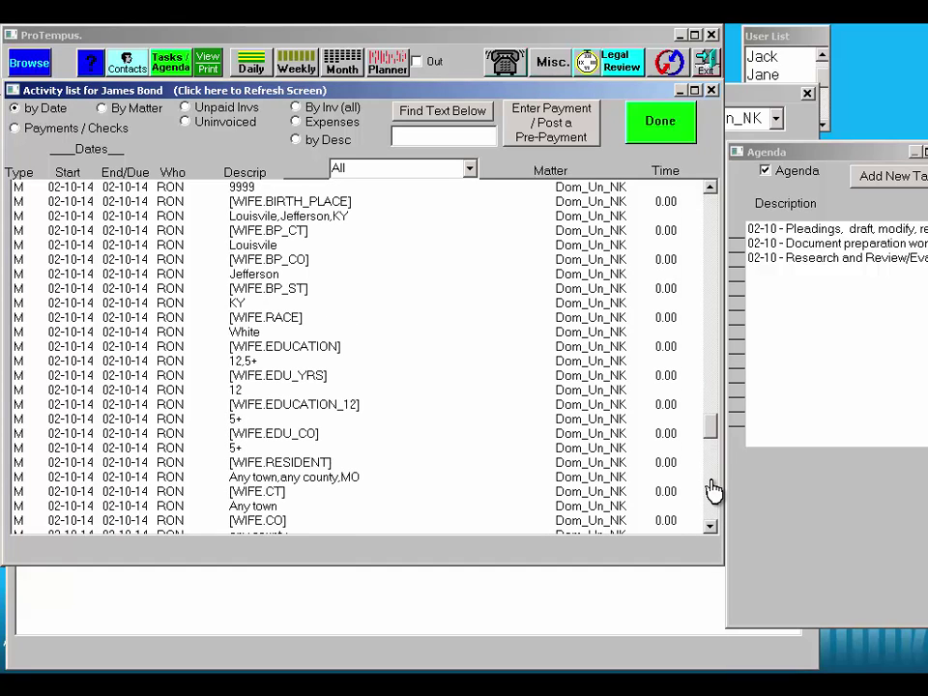
click(712, 488)
click(711, 491)
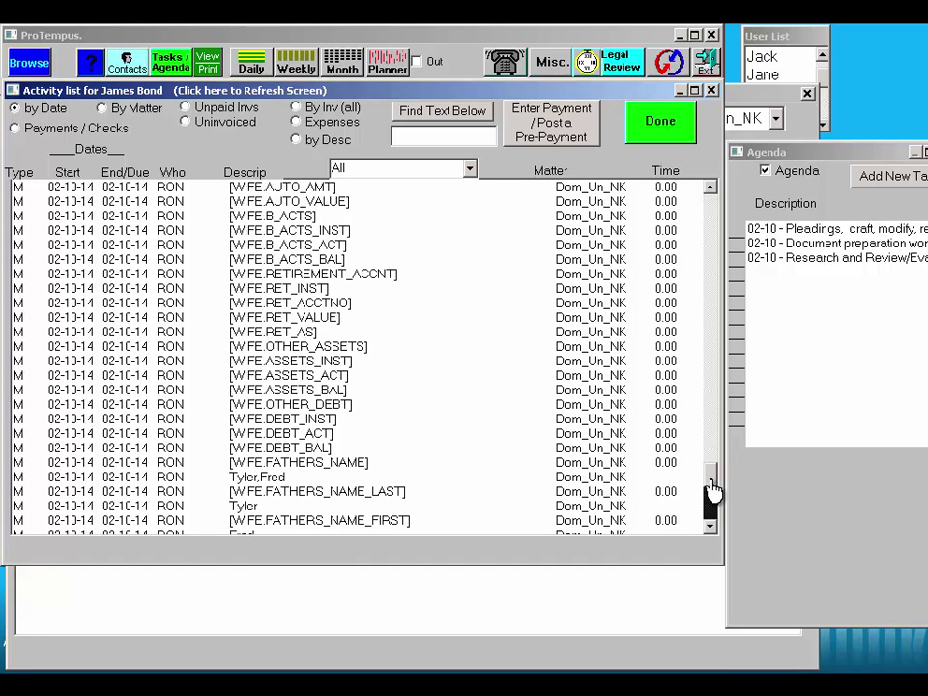
click(682, 136)
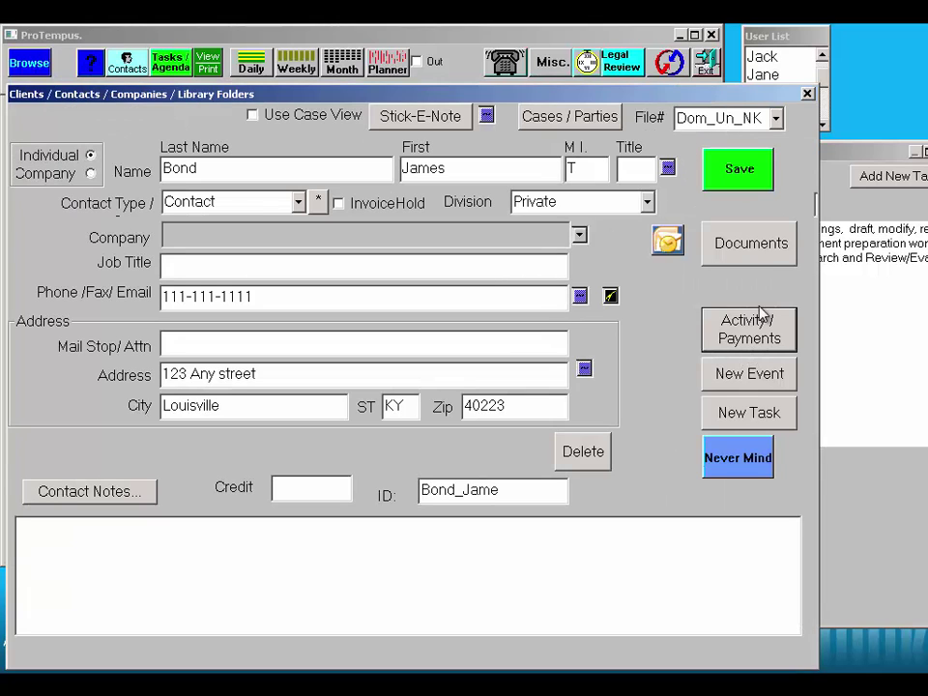
Create a new client document from the Dom_Un_NK template Certificate_of_Dissolution_MO_dept_Health.rtf, keeping the proposed document name
click(729, 249)
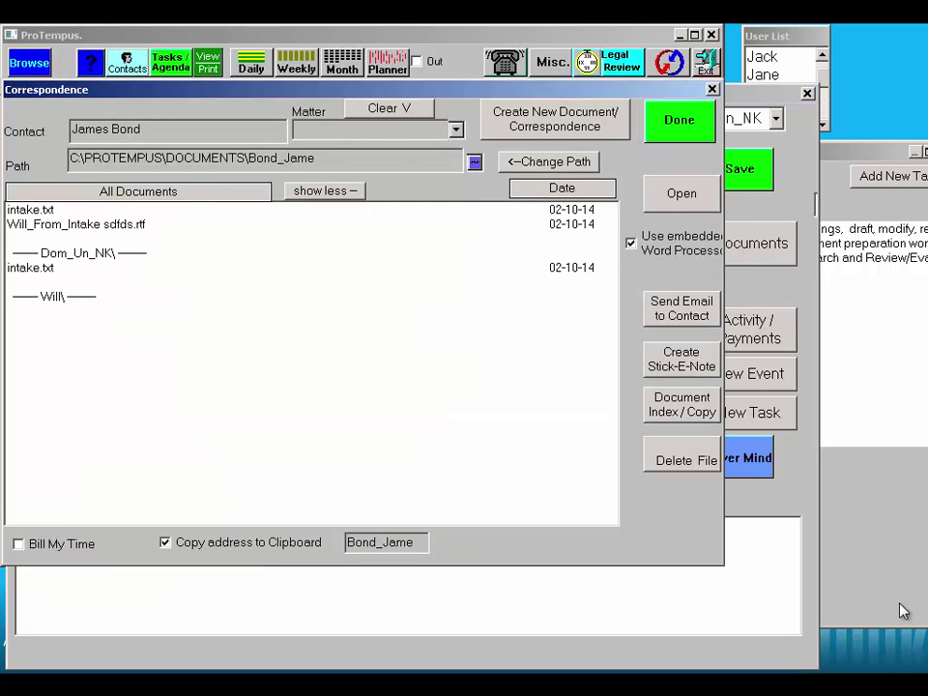
click(554, 126)
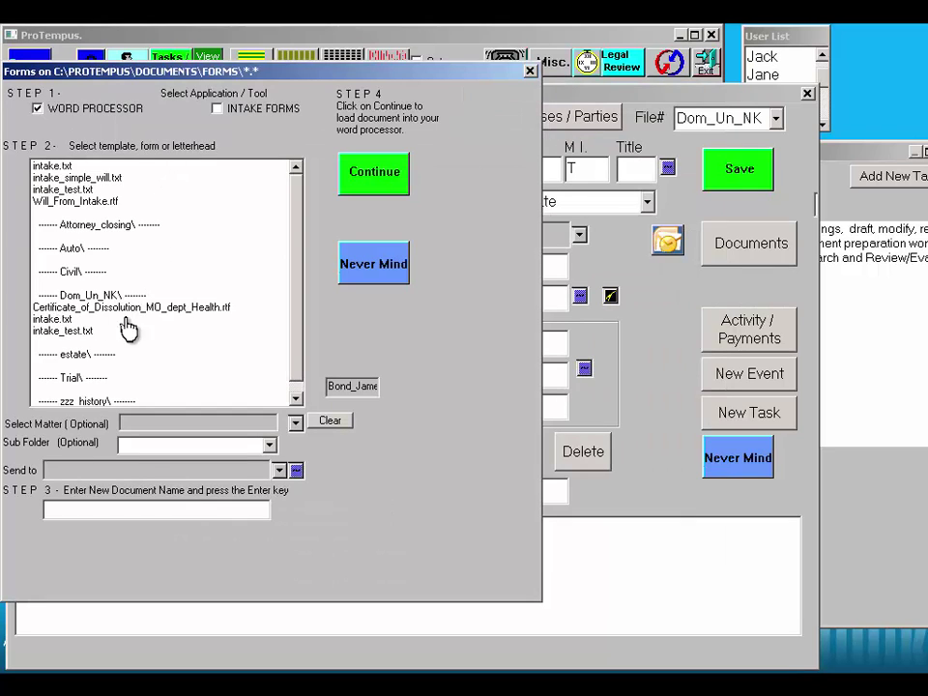
click(83, 307)
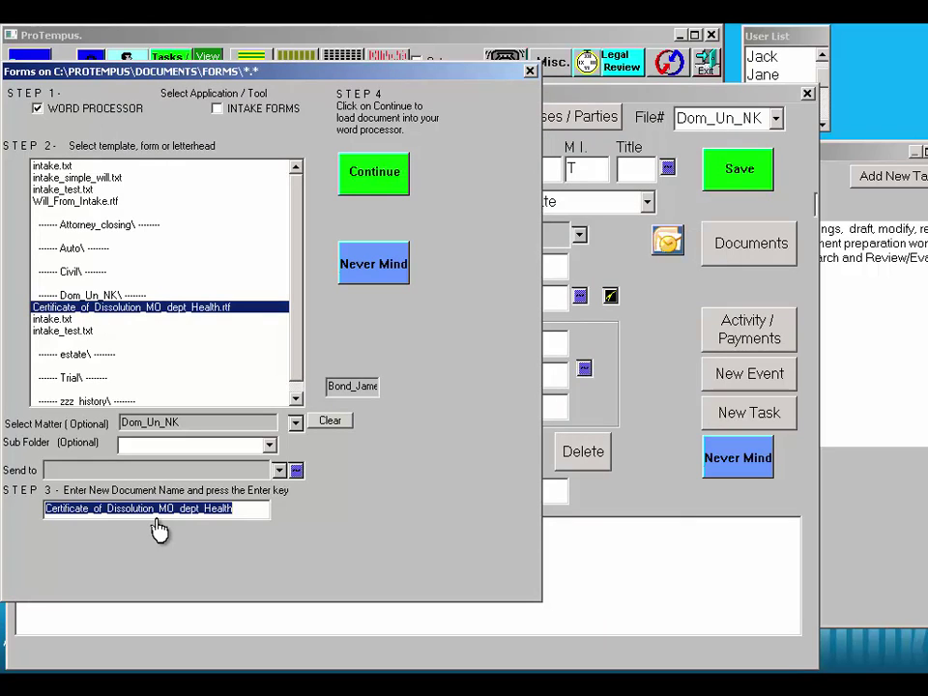
click(381, 180)
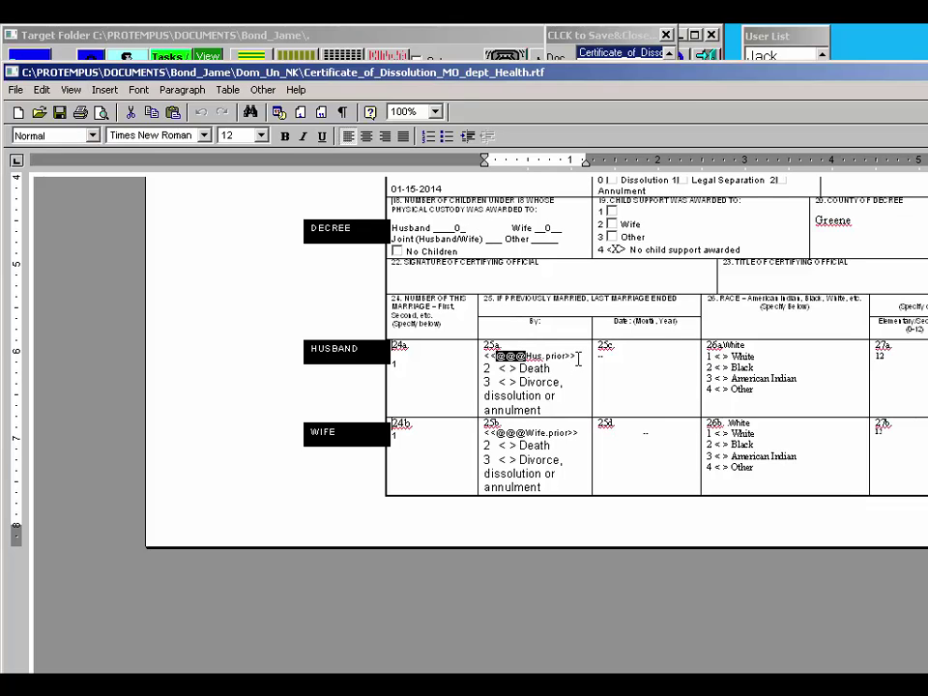
Delete the unfilled Hus.prior and Wife.prior placeholders from boxes 25a and 25b, and print the certificate to PDF
drag(577, 357, 486, 369)
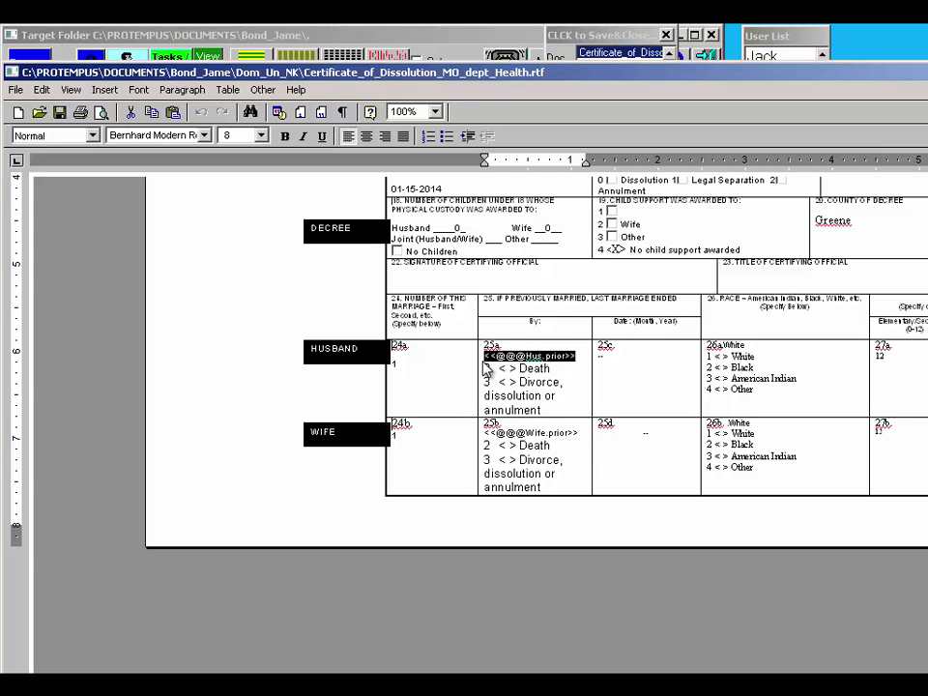
key(Delete)
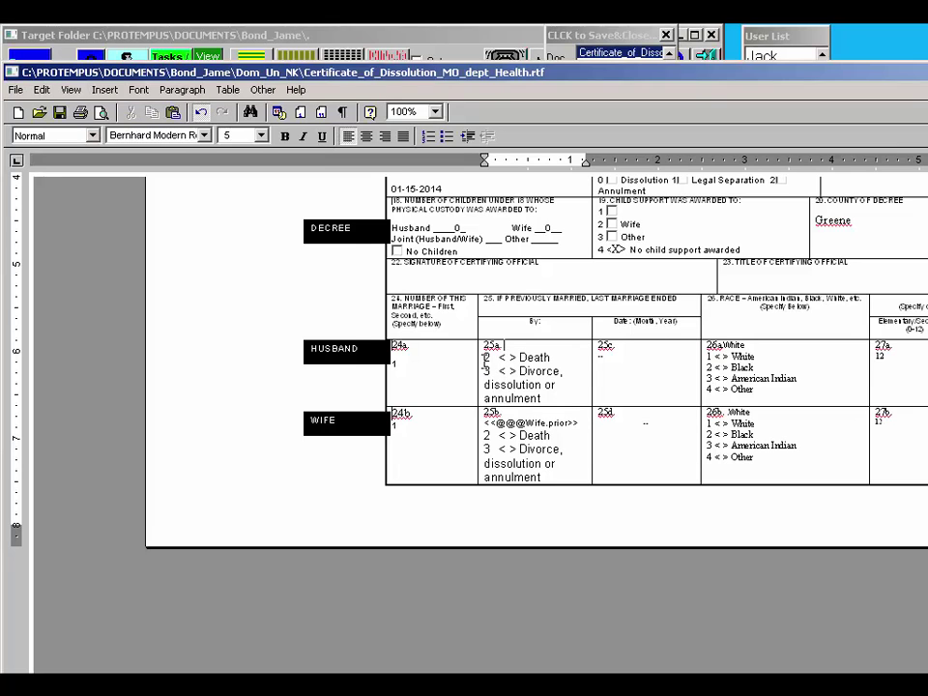
key(F3)
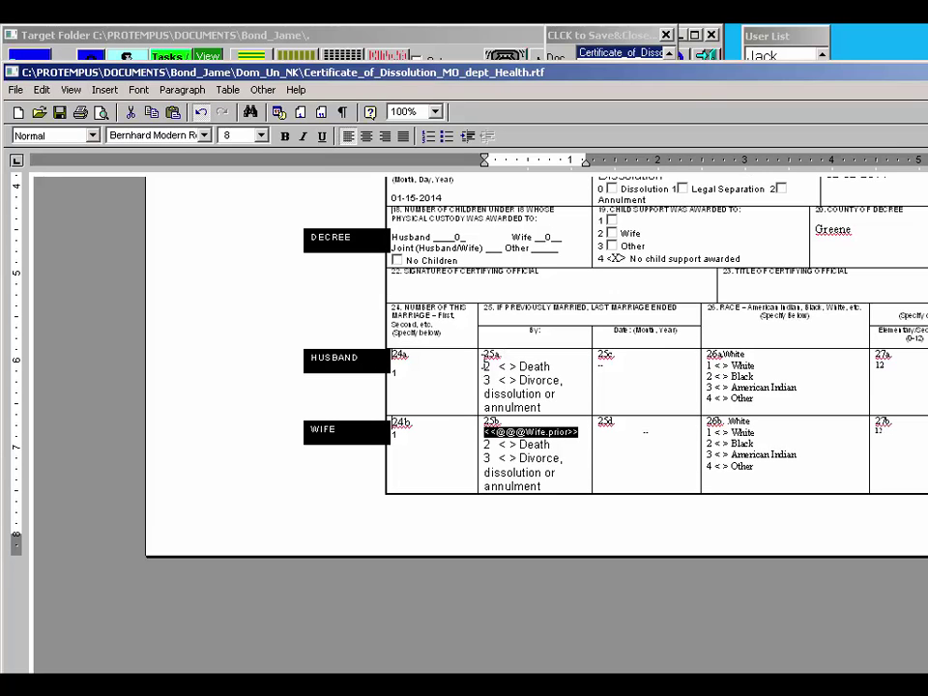
key(Delete)
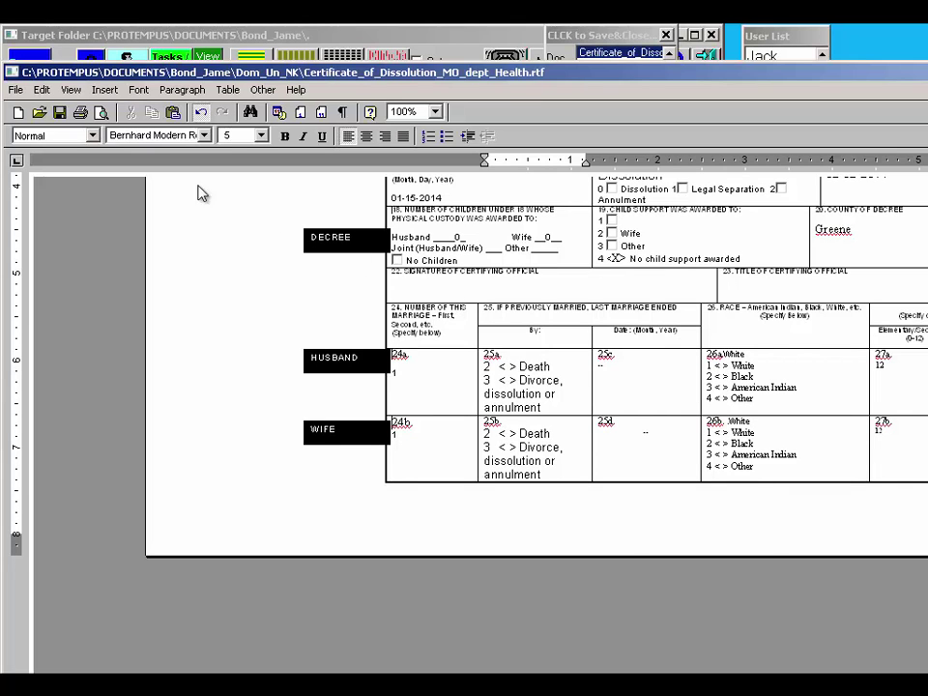
click(84, 110)
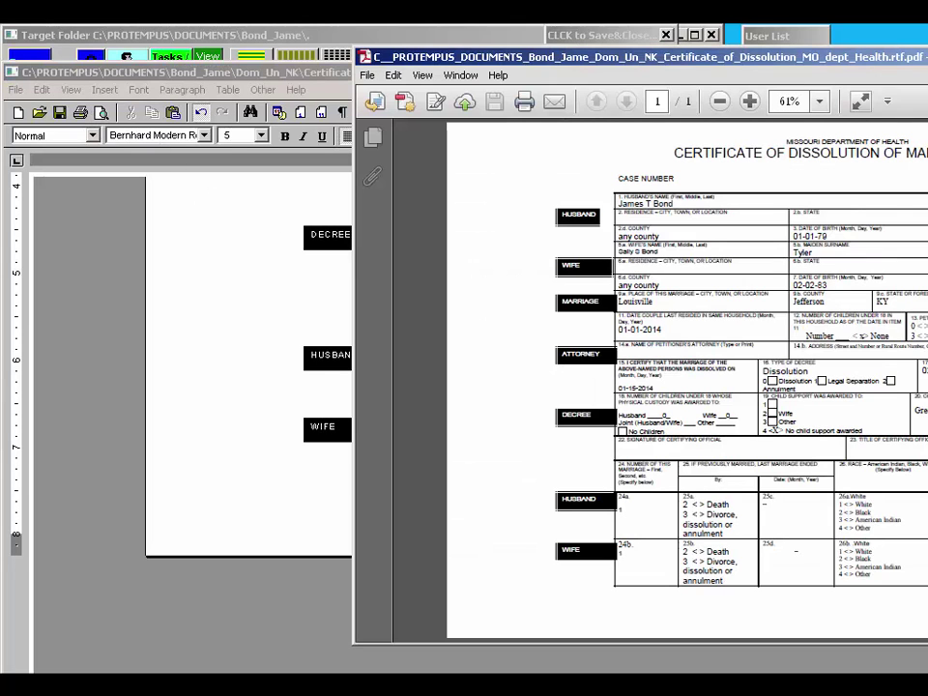